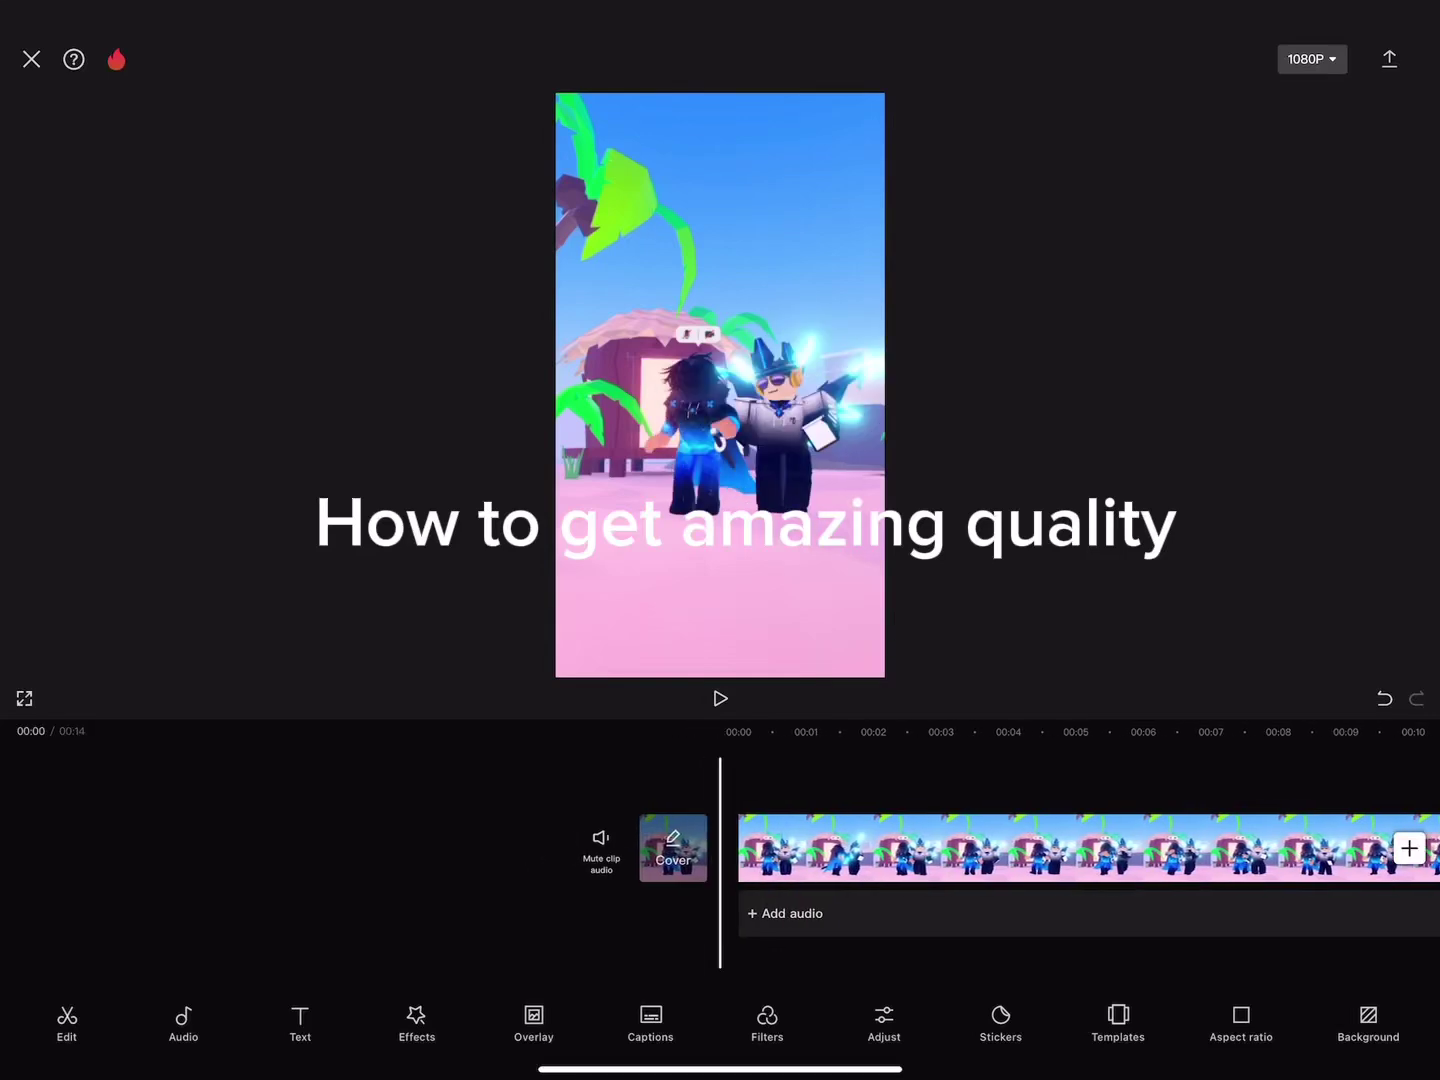
Preview the Roblox clip from its start, then bring up the overlay options to add a copy.
click(721, 698)
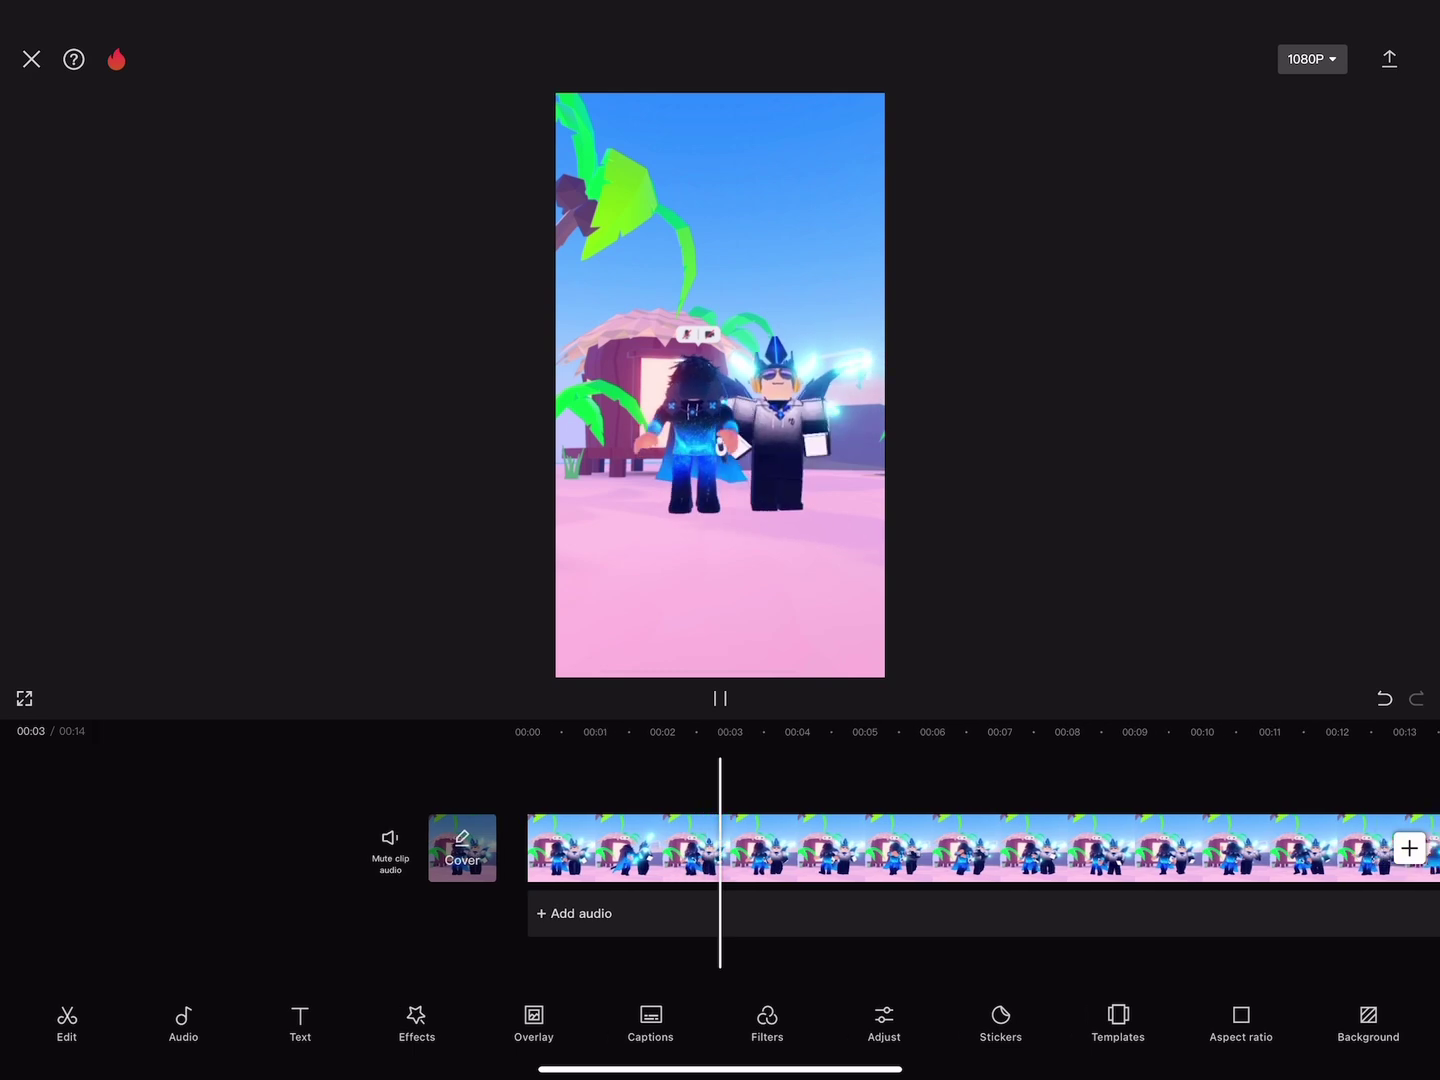
drag(787, 847, 1125, 847)
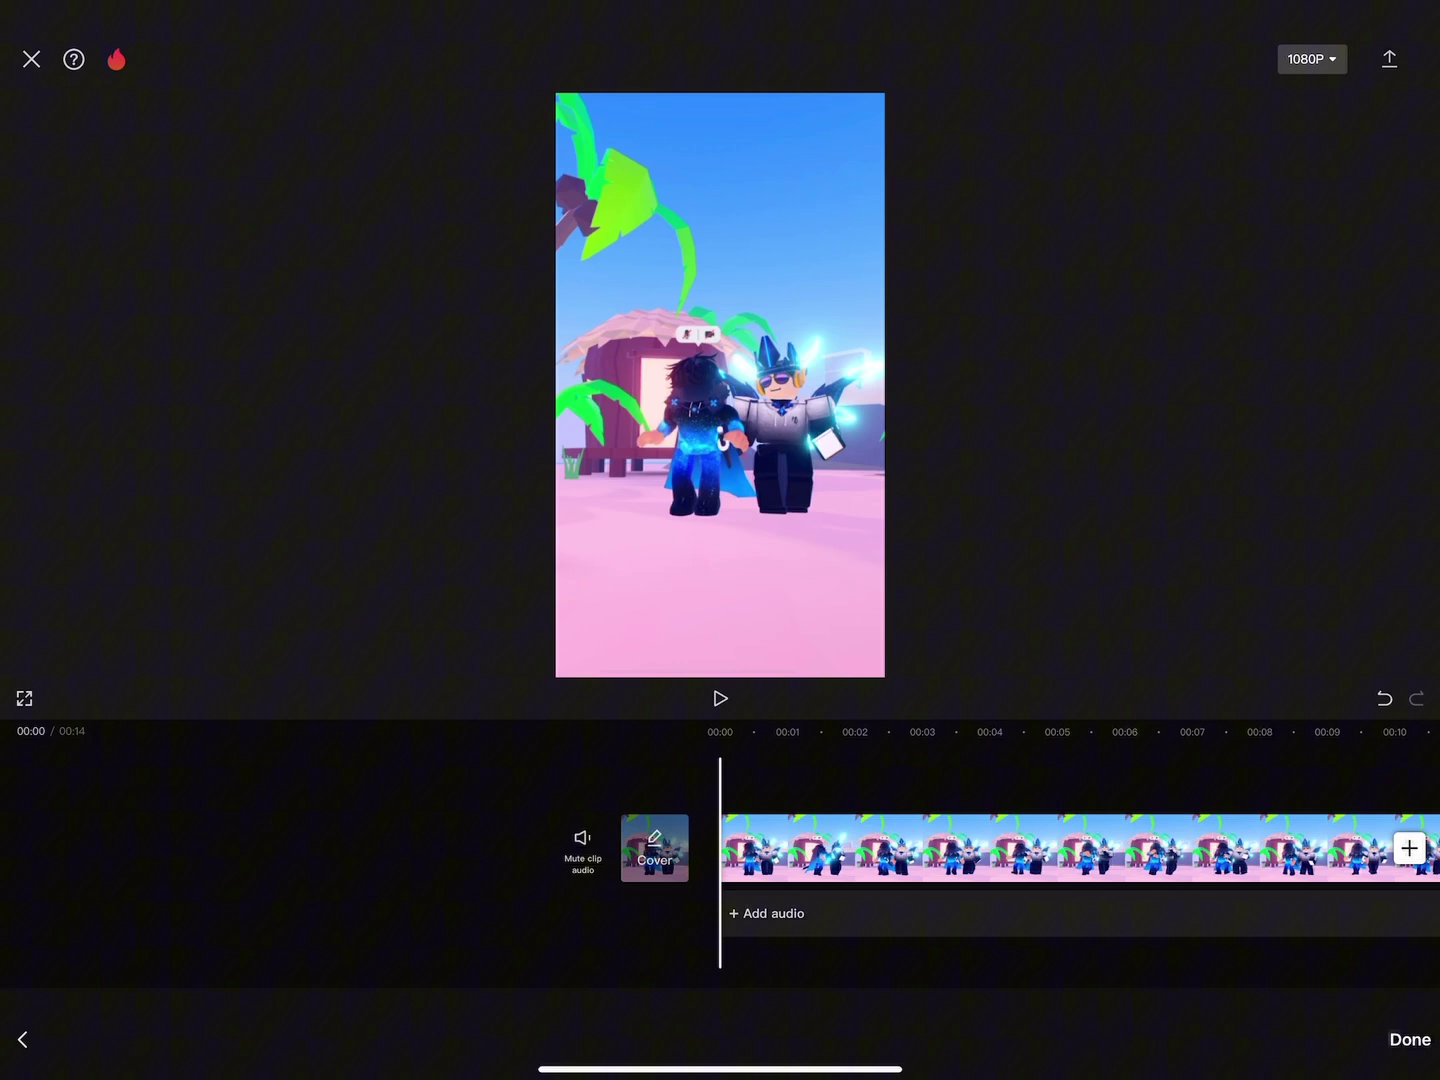
click(533, 1022)
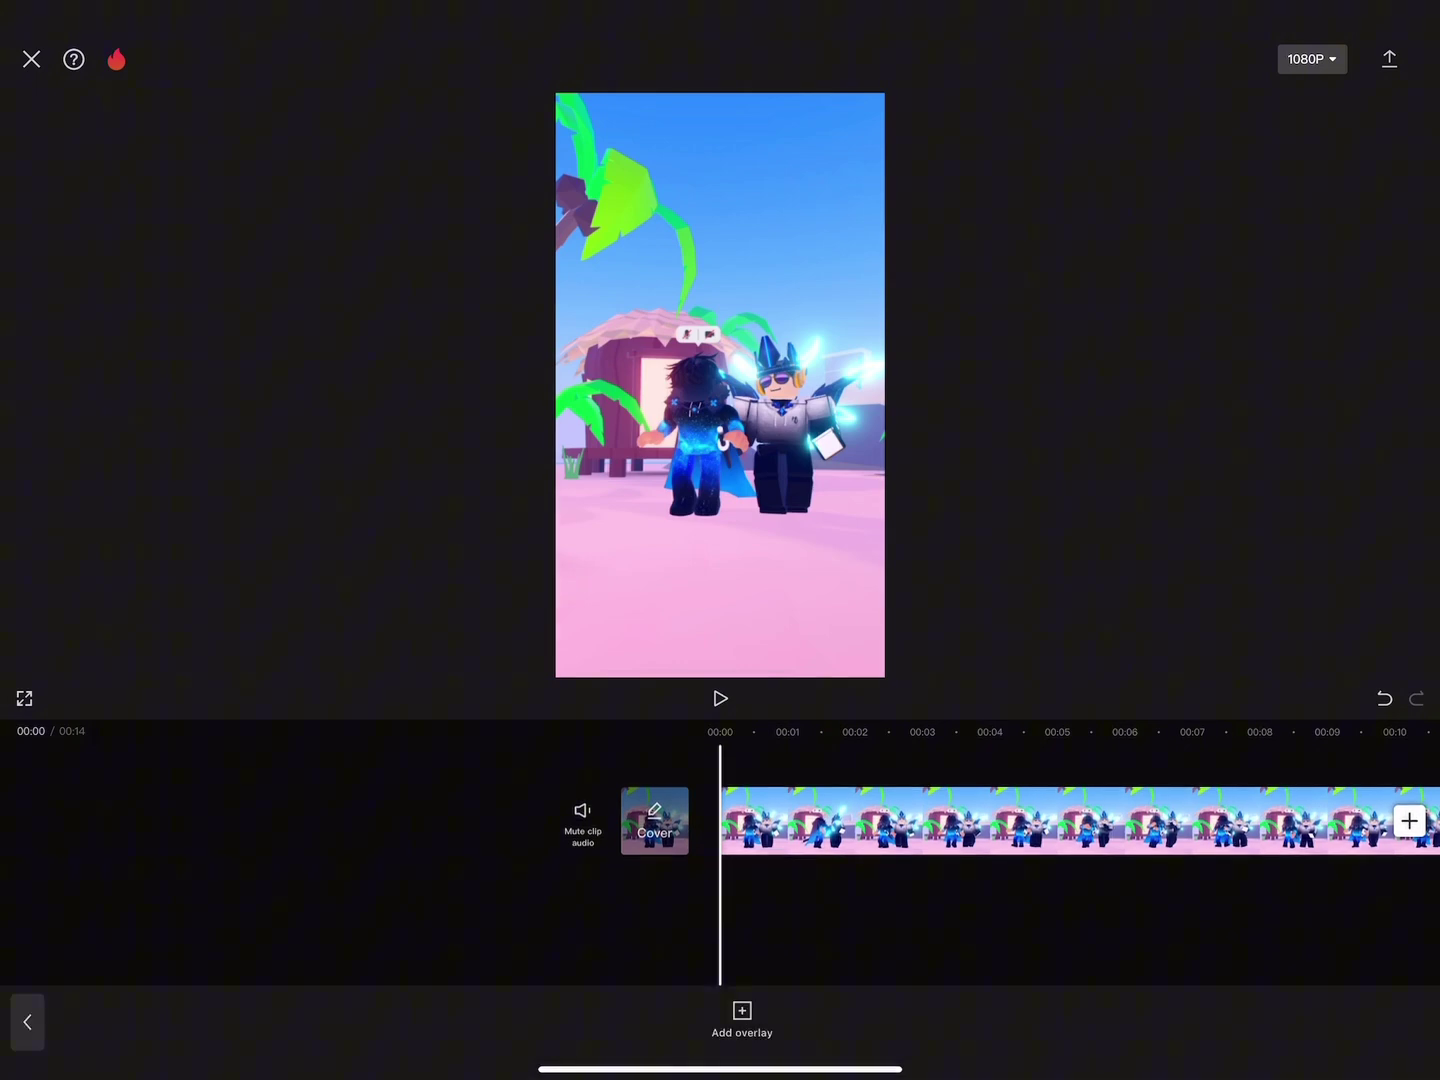
click(27, 1022)
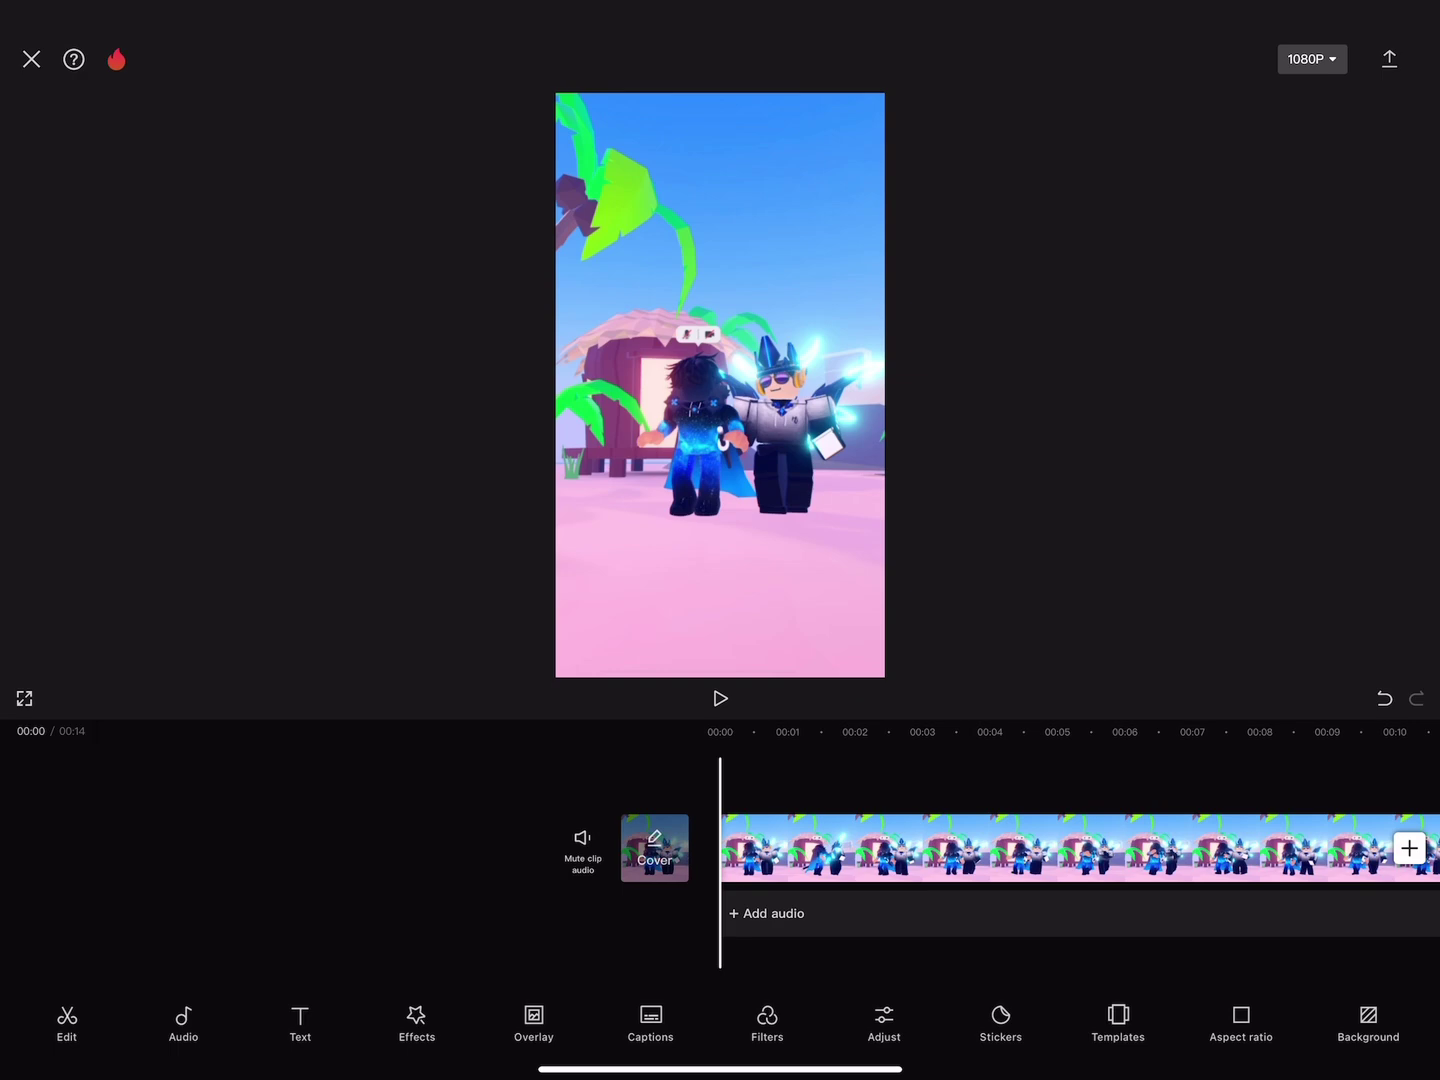
click(533, 1021)
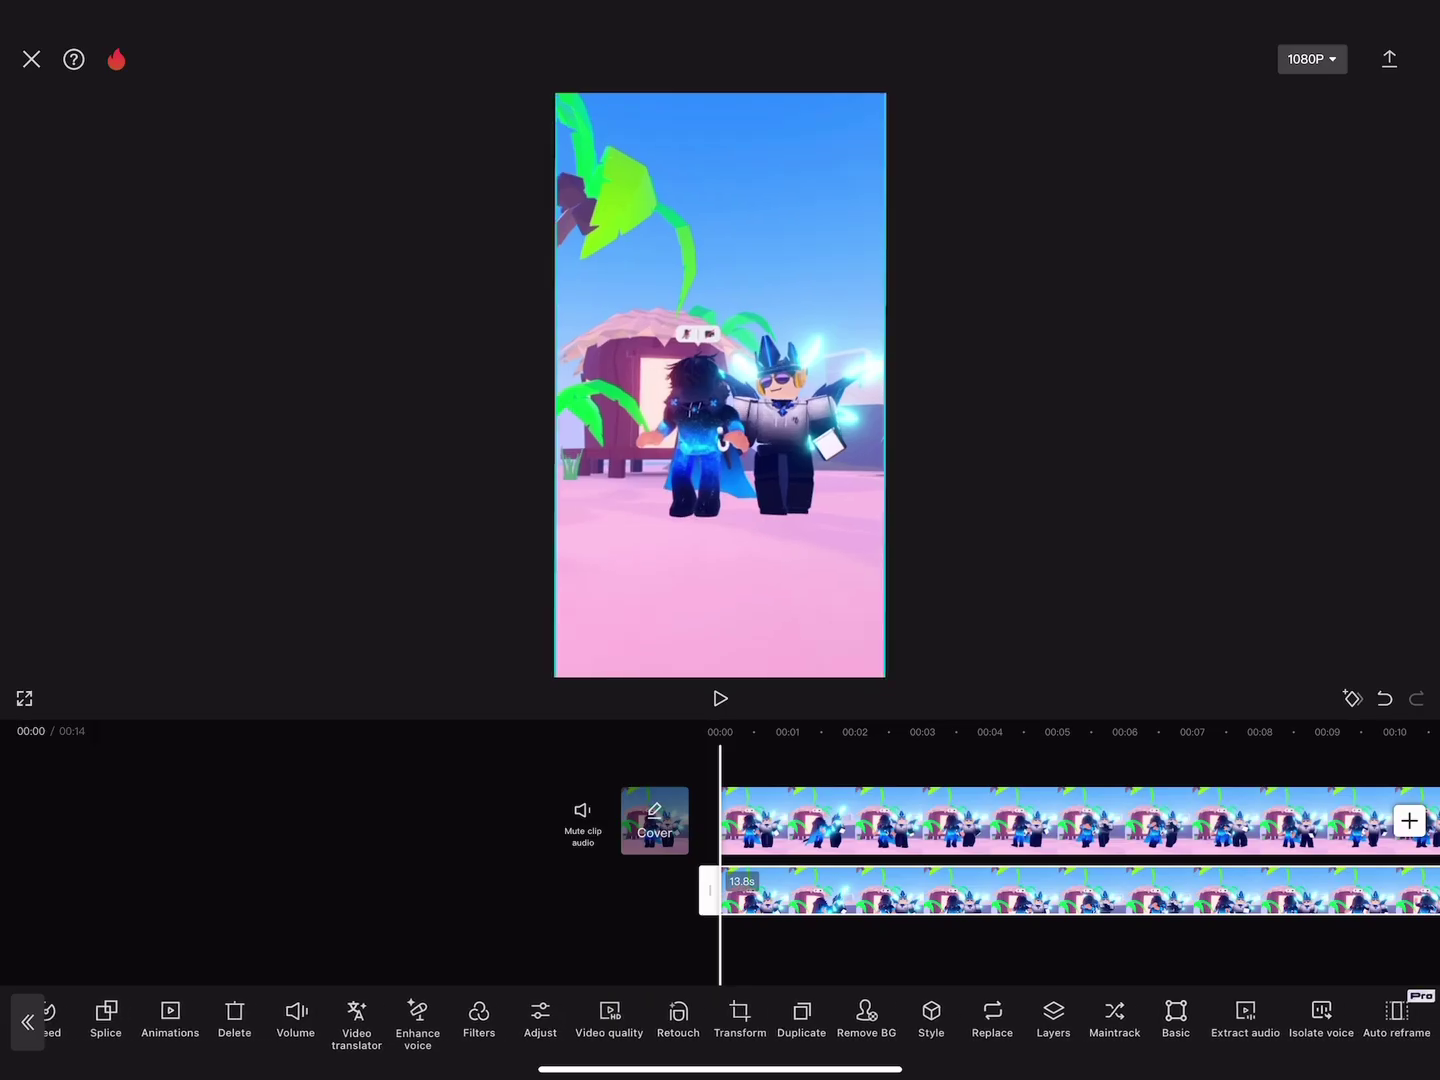
scroll(720, 1021, right, 3)
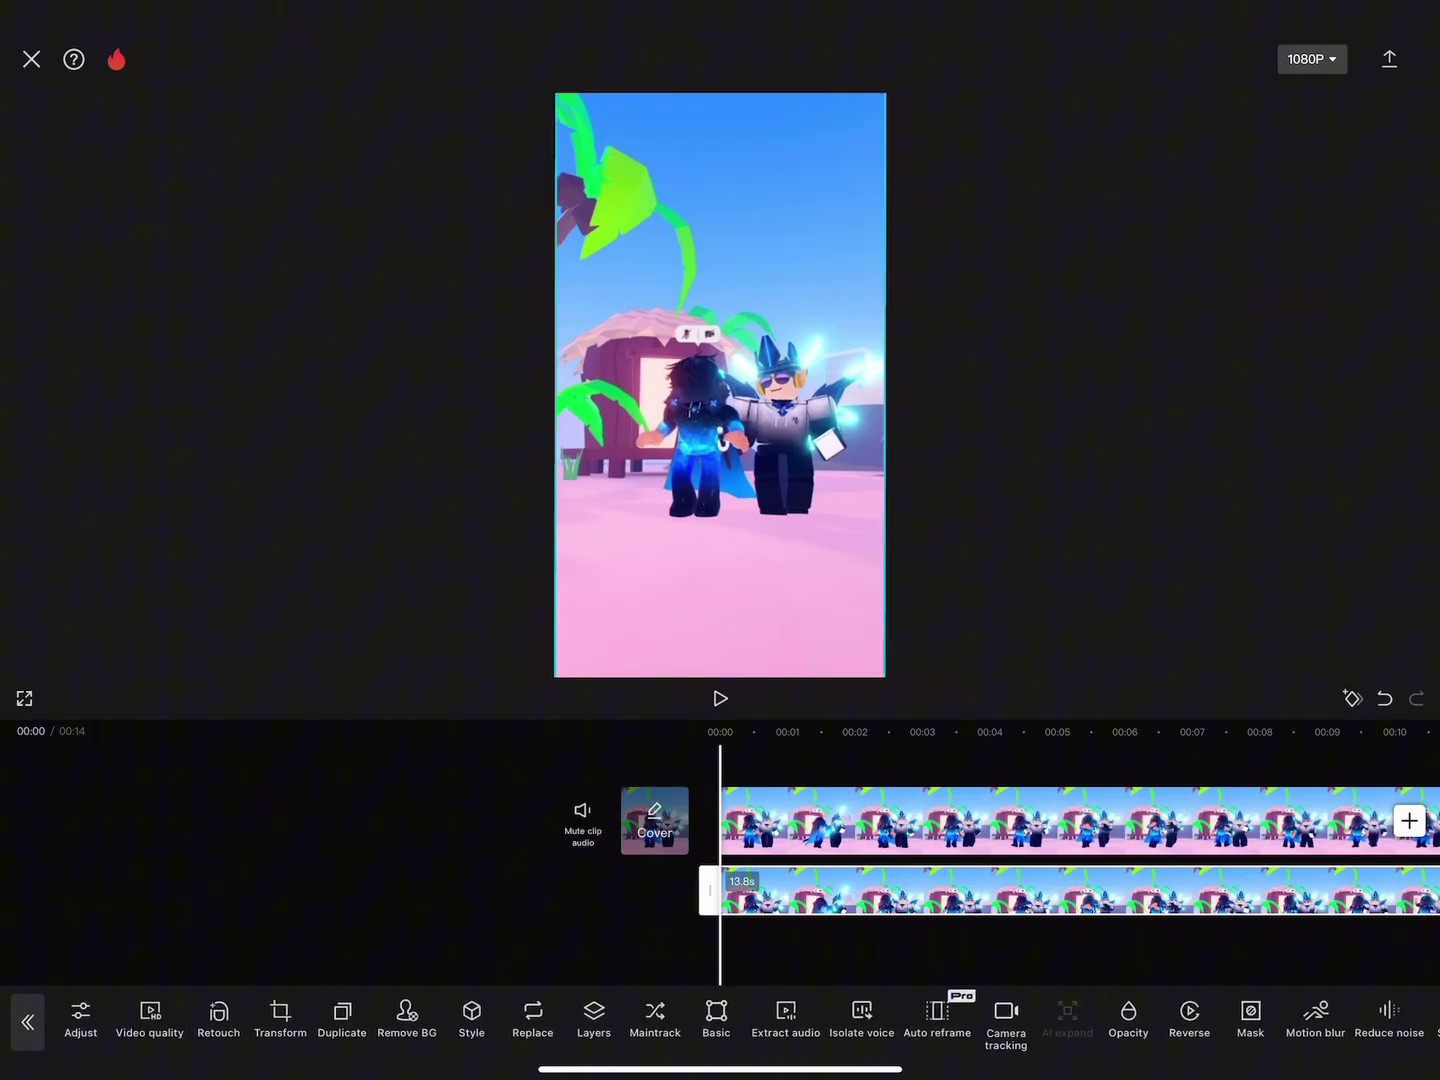
scroll(720, 1022, right, 2)
scroll(720, 1022, left, 3)
scroll(720, 1021, left, 4)
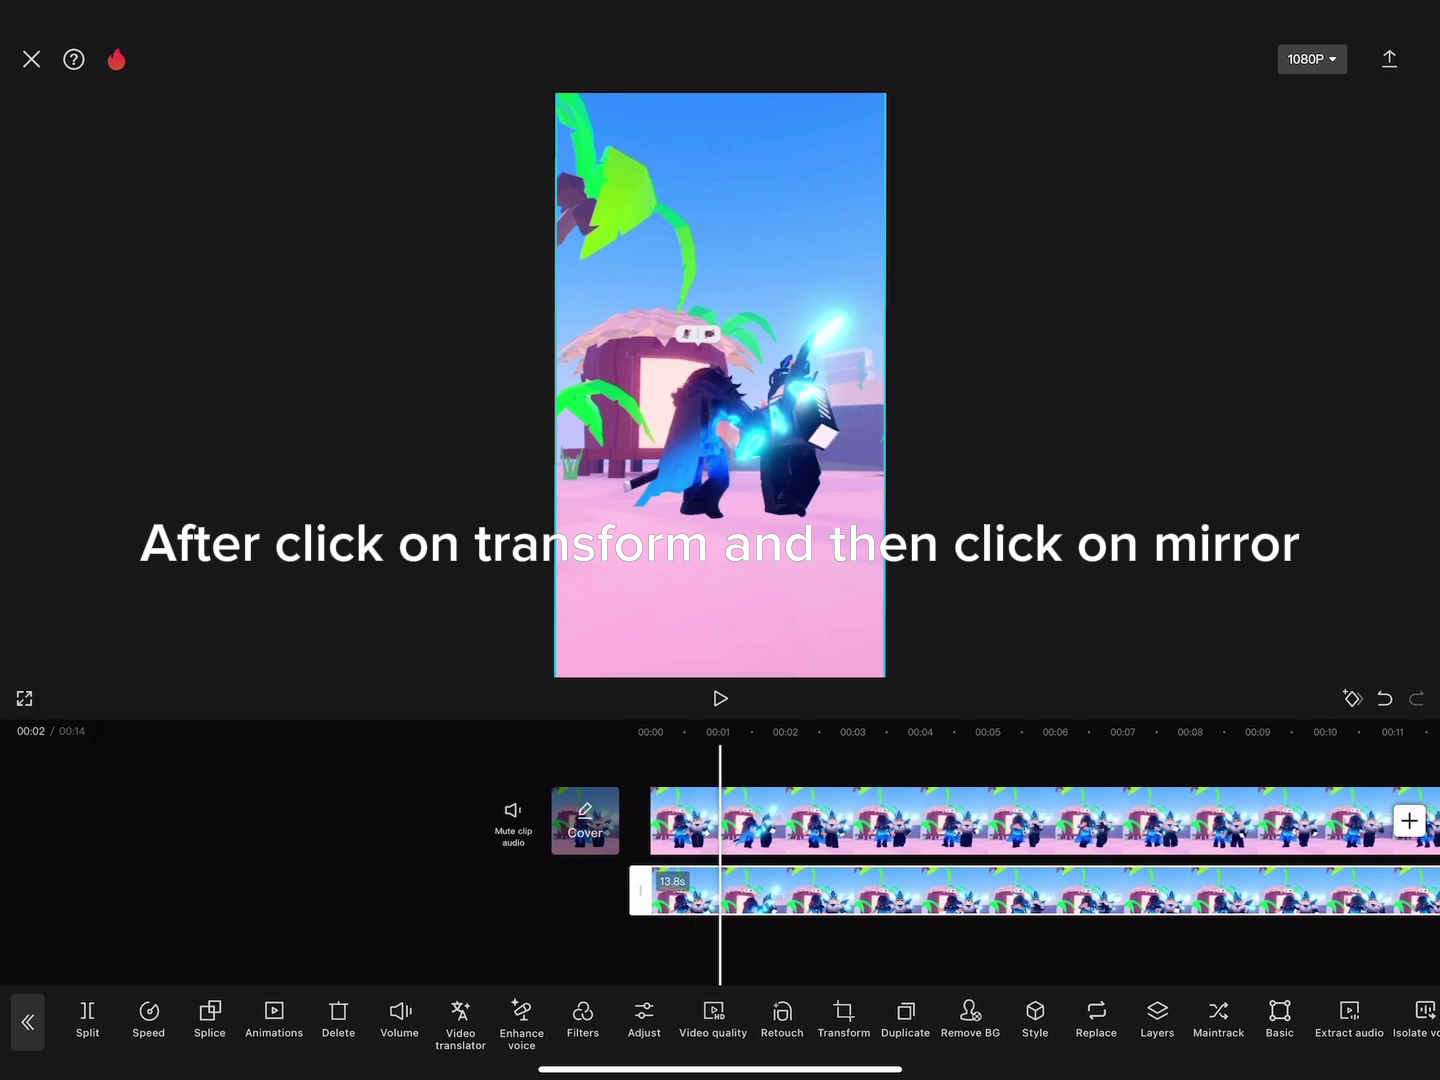
scroll(720, 1021, right, 1)
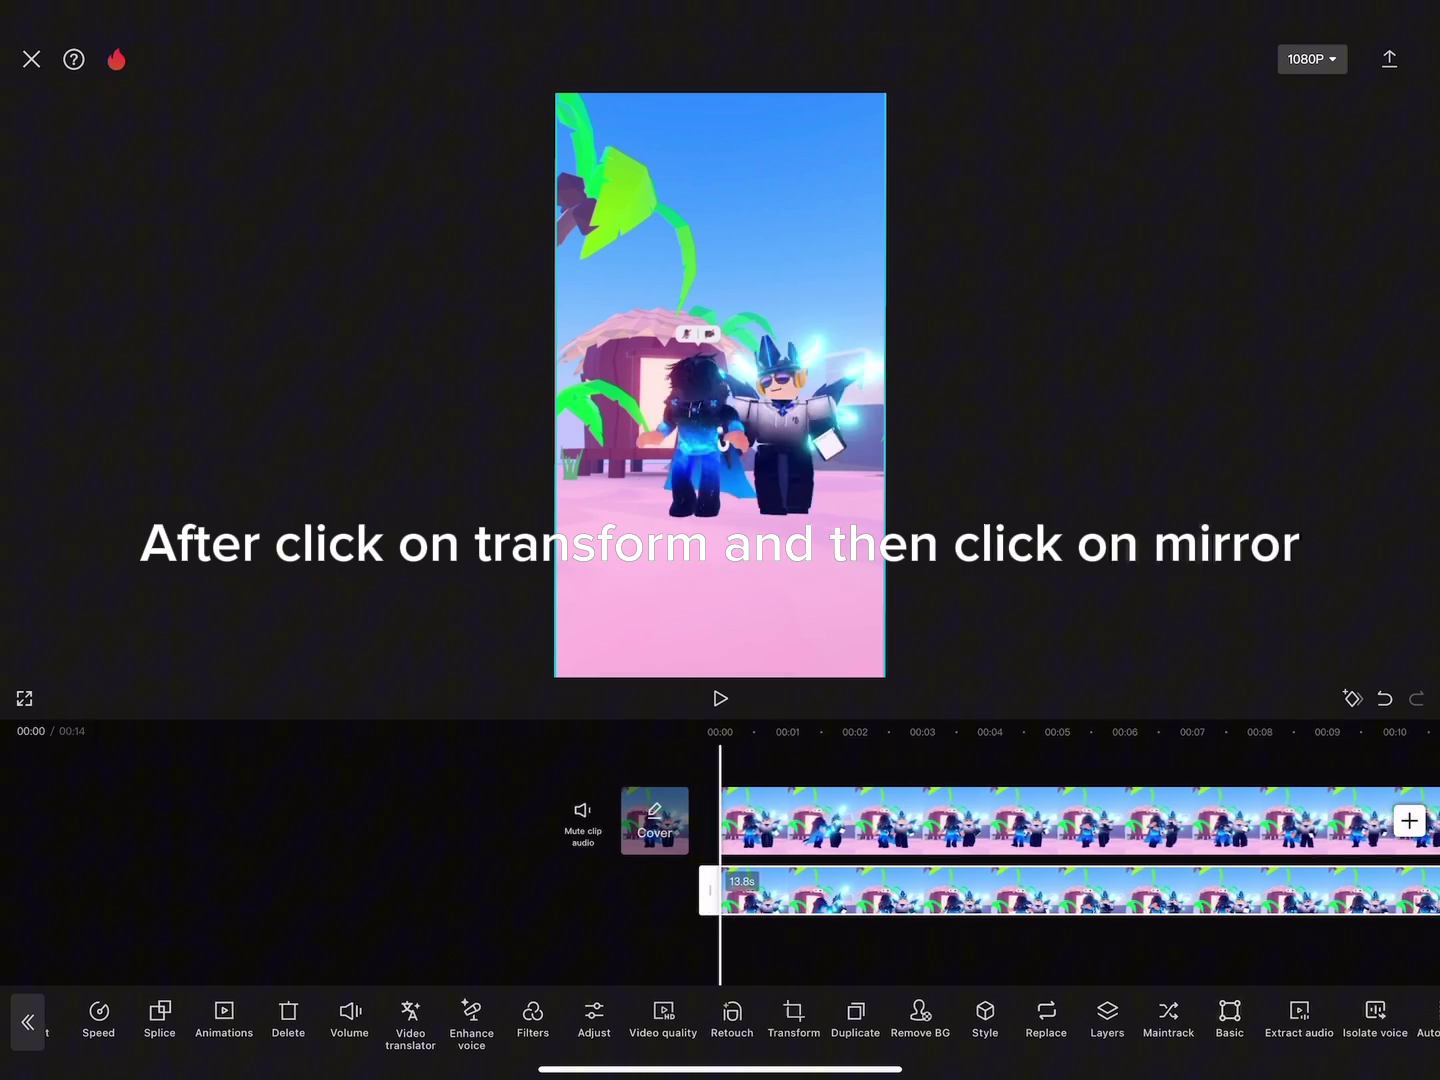
Flip the overlay clip left to right with Transform's Mirror option.
click(794, 1009)
click(289, 1018)
click(27, 1021)
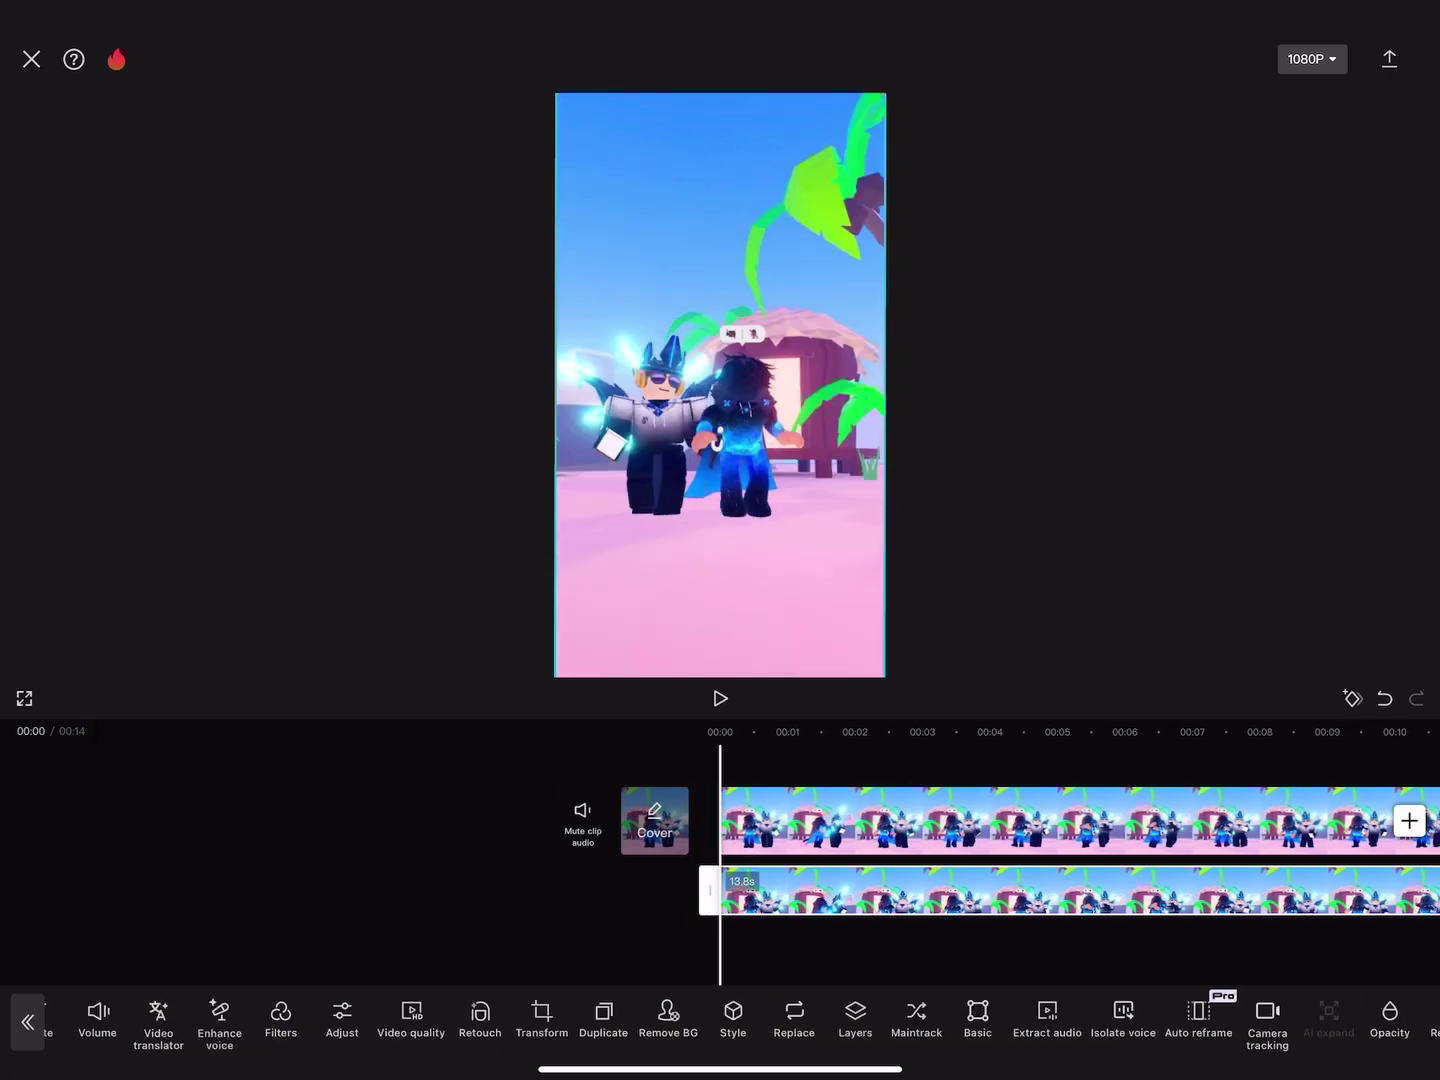
scroll(720, 1022, left, 3)
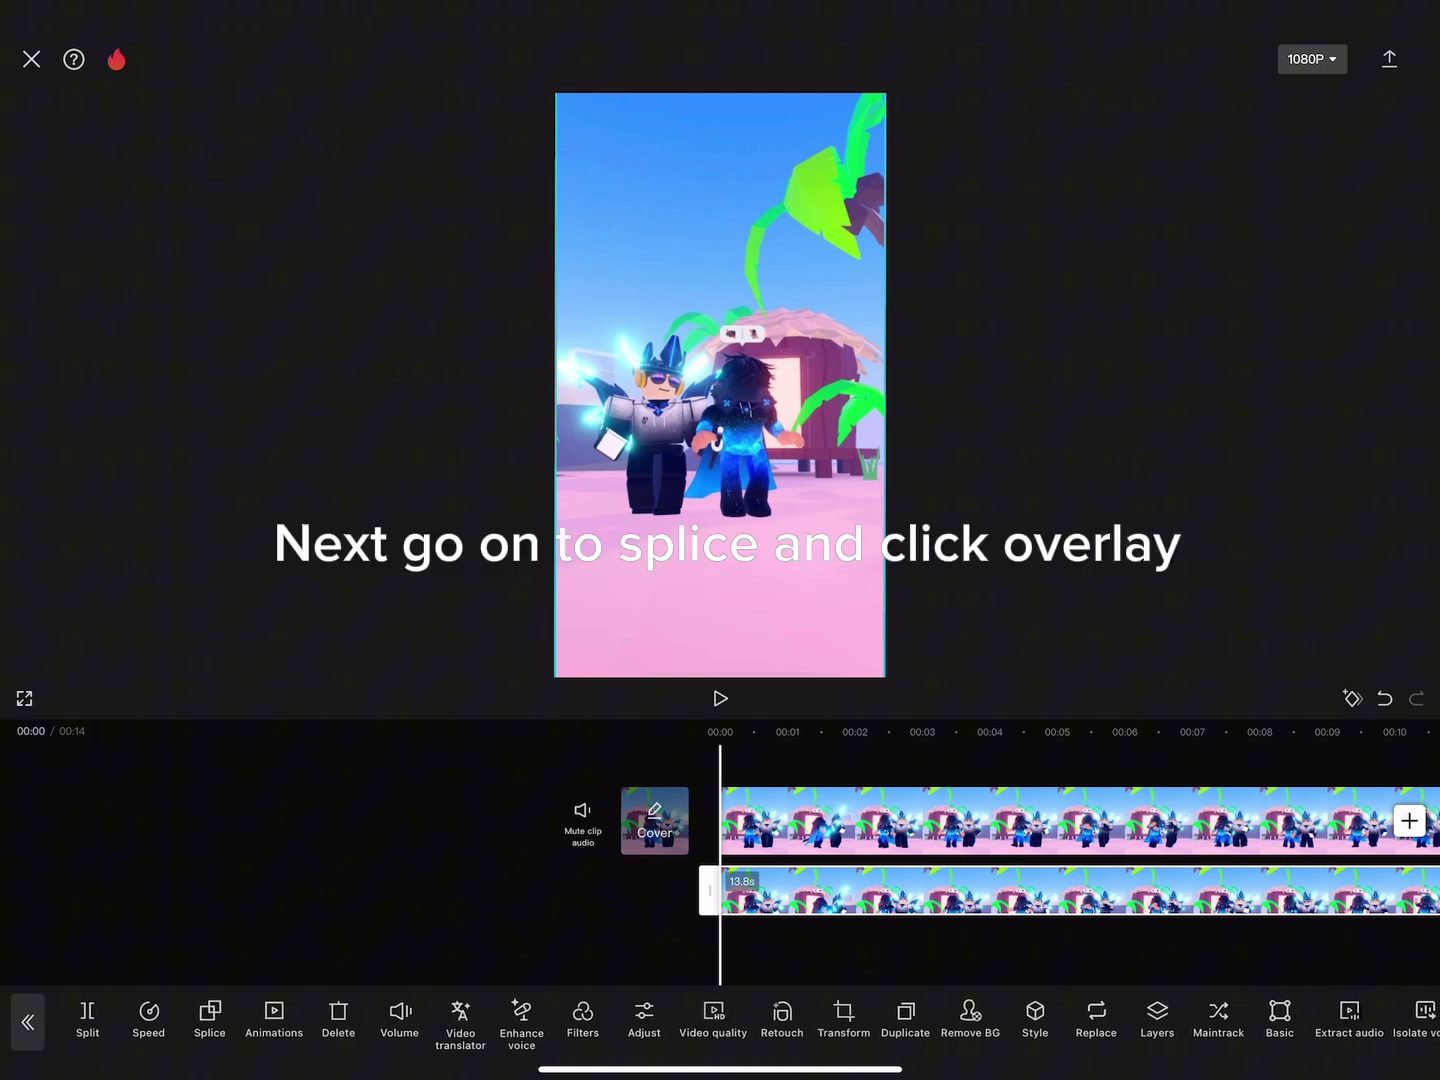
Set the overlay clip's blend mode to Overlay.
click(209, 1018)
click(576, 896)
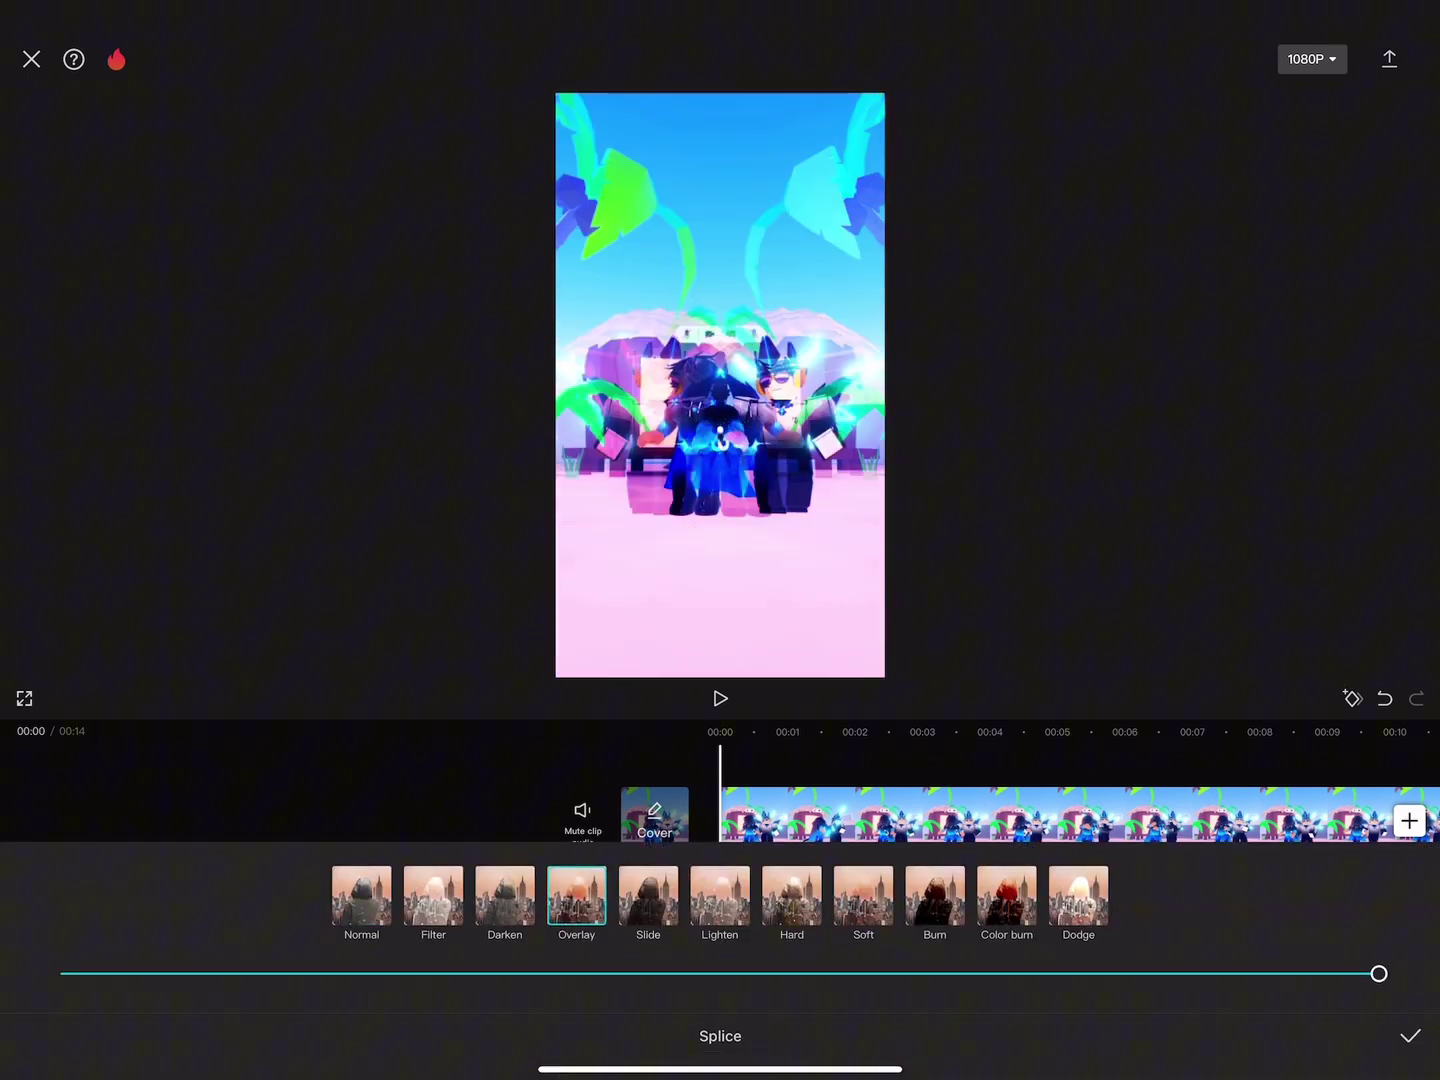
click(1410, 1035)
Rotate the overlay to -180° and lower it just below the characters' feet.
drag(788, 281, 855, 473)
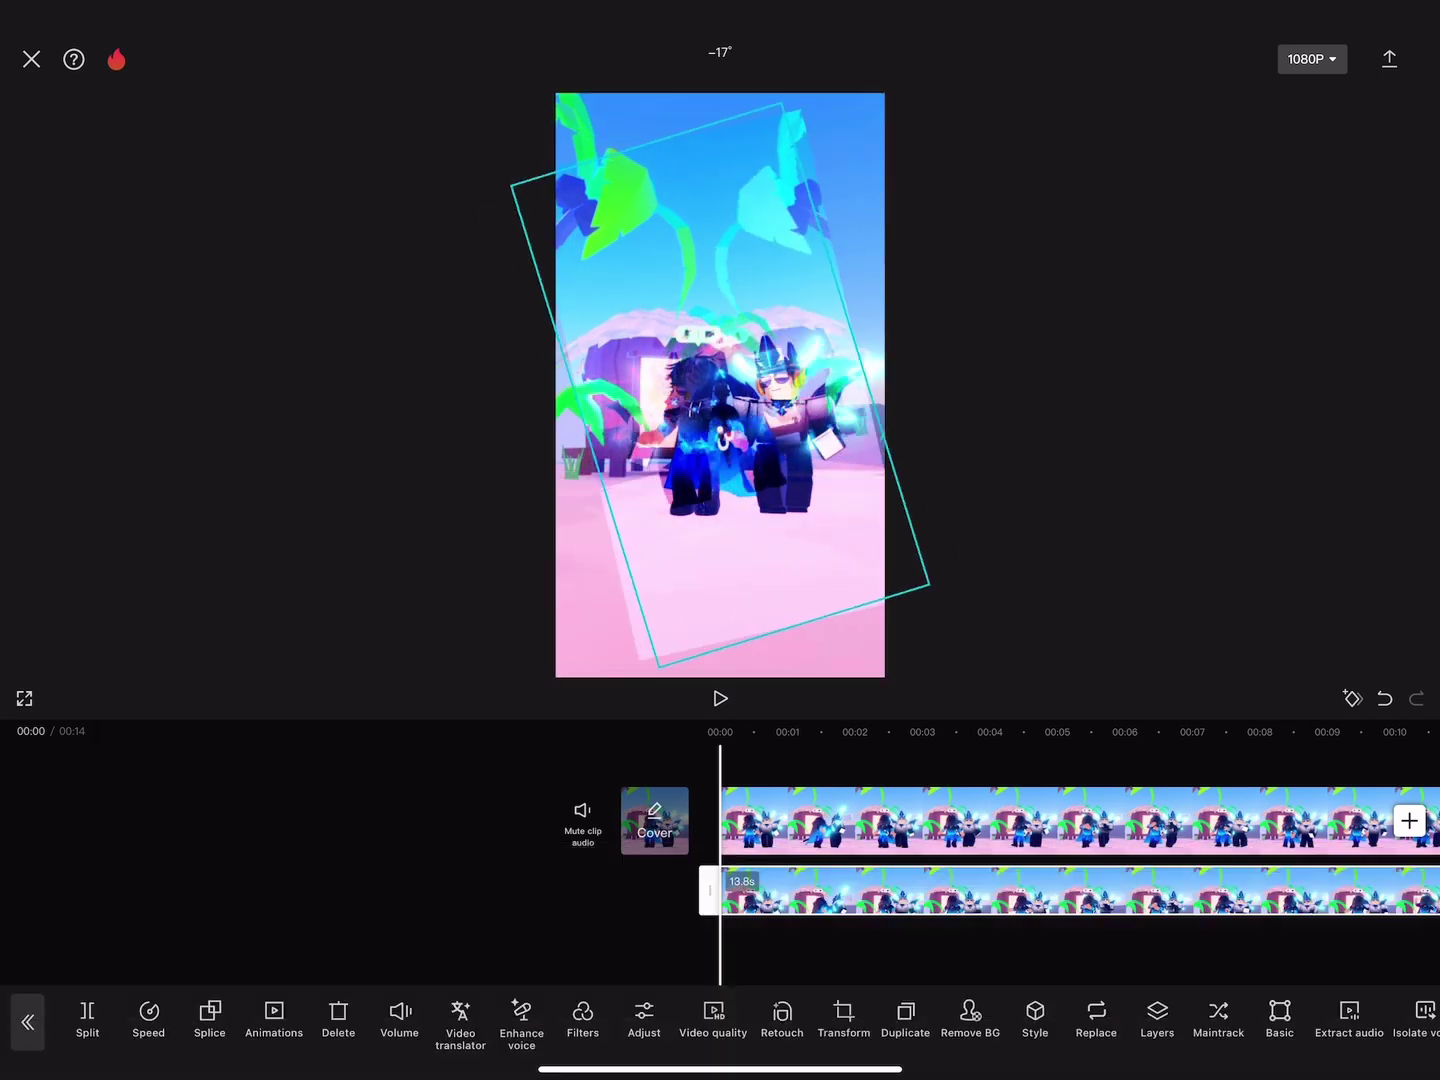
drag(855, 338, 720, 472)
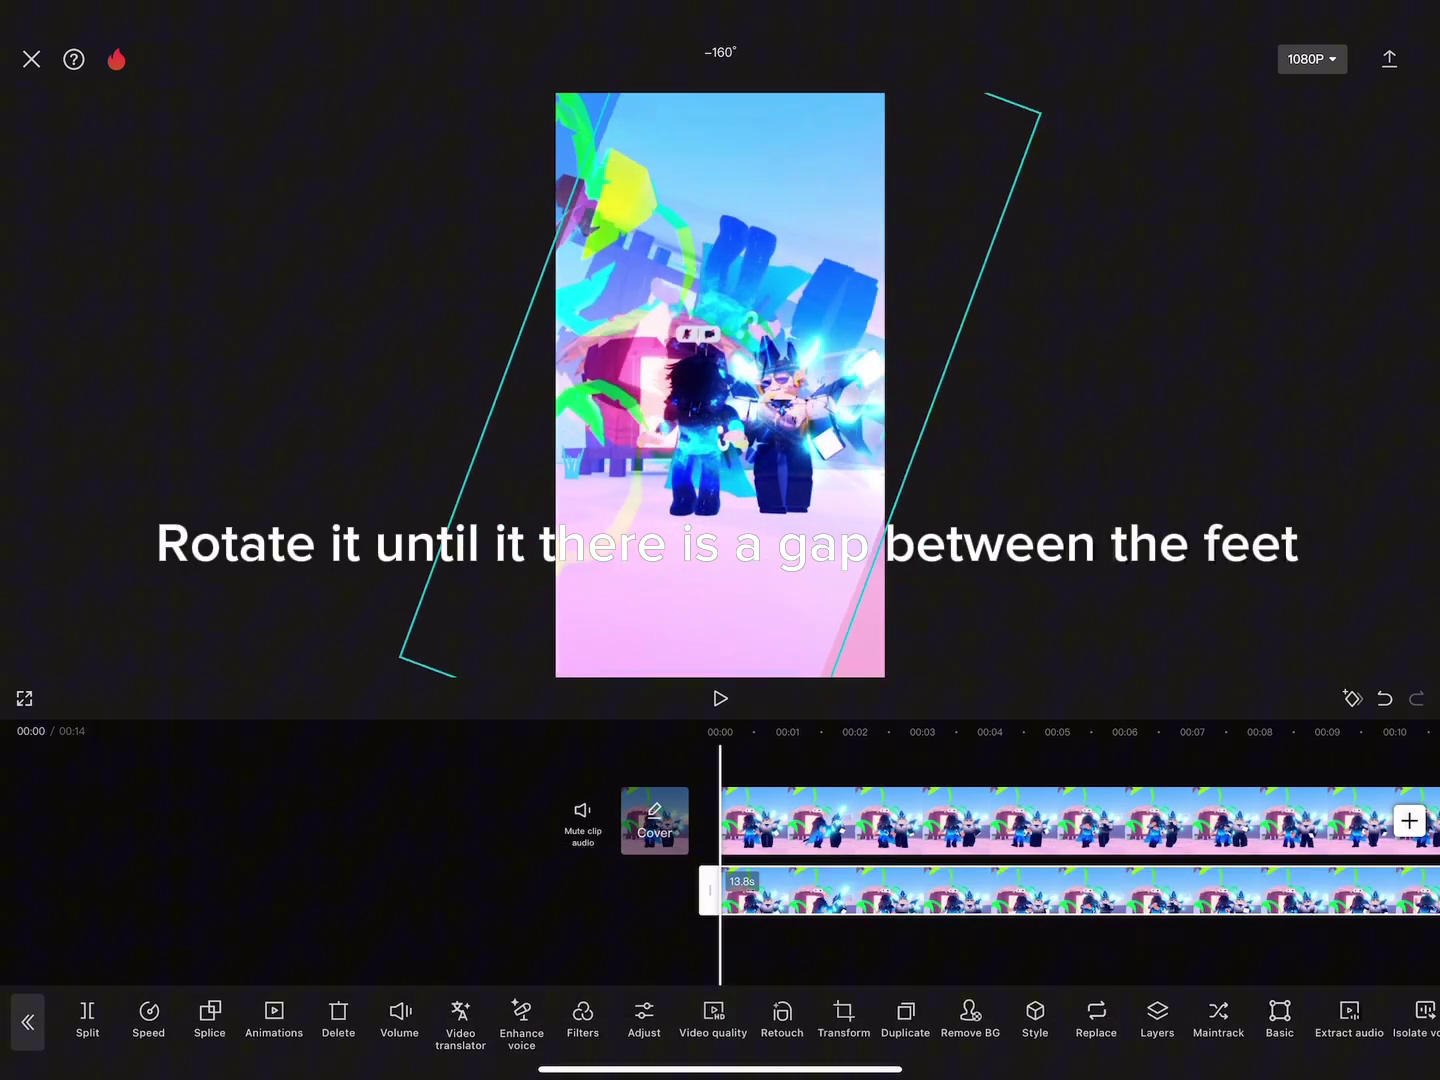
drag(721, 382, 721, 647)
drag(720, 517, 720, 523)
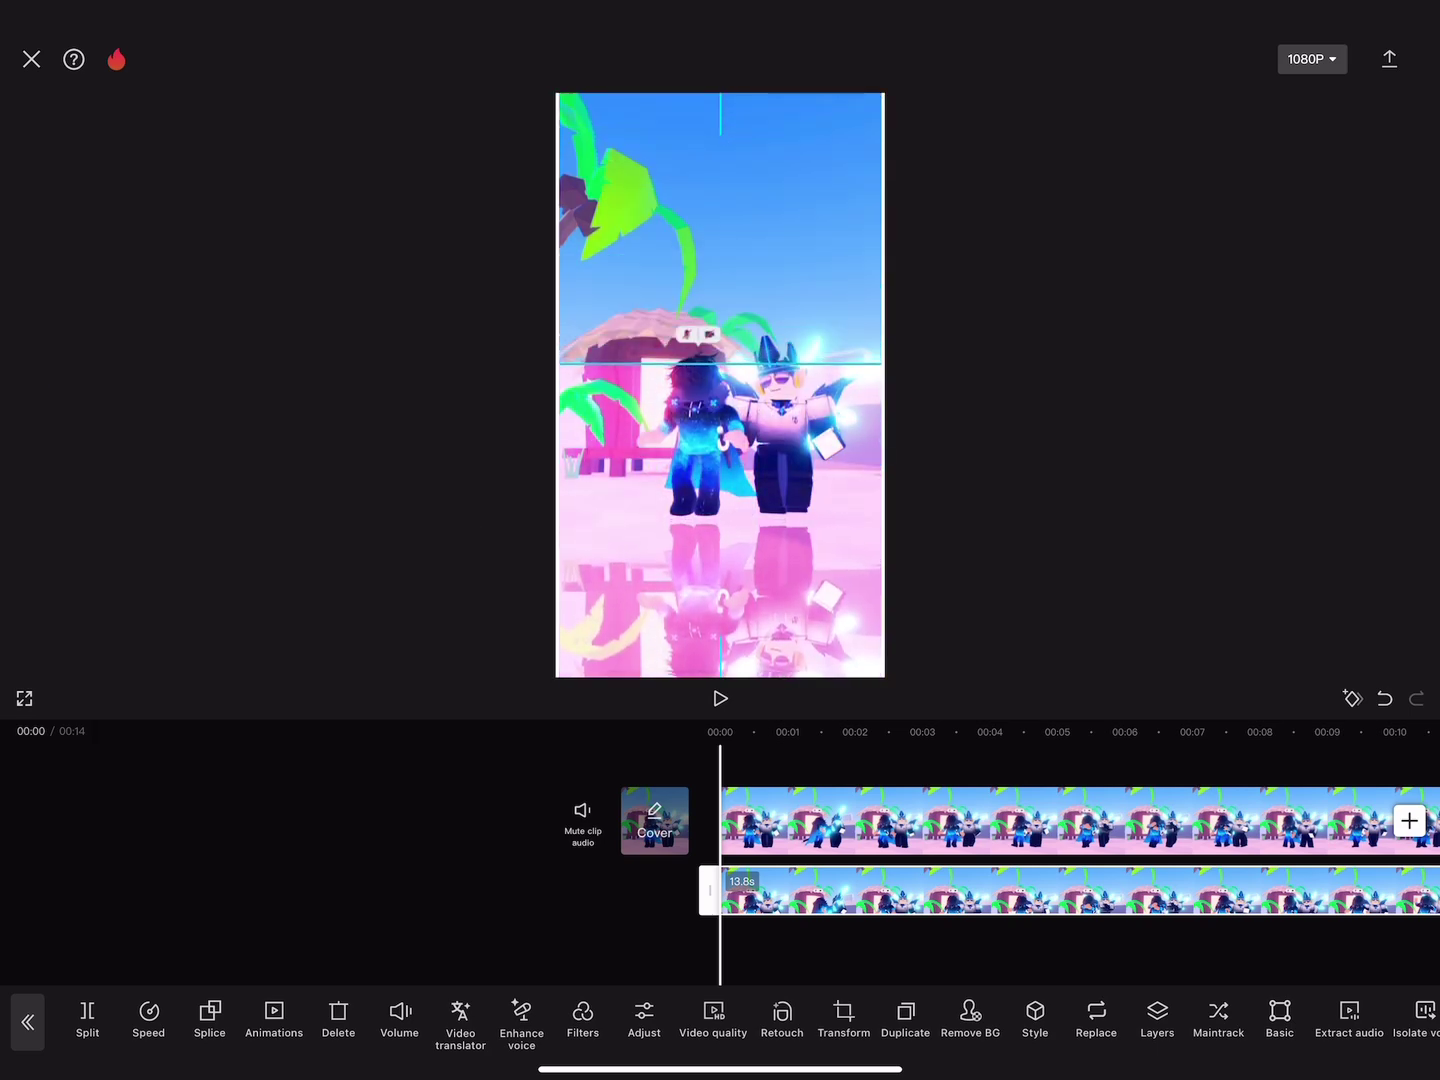
scroll(720, 1018, right, 7)
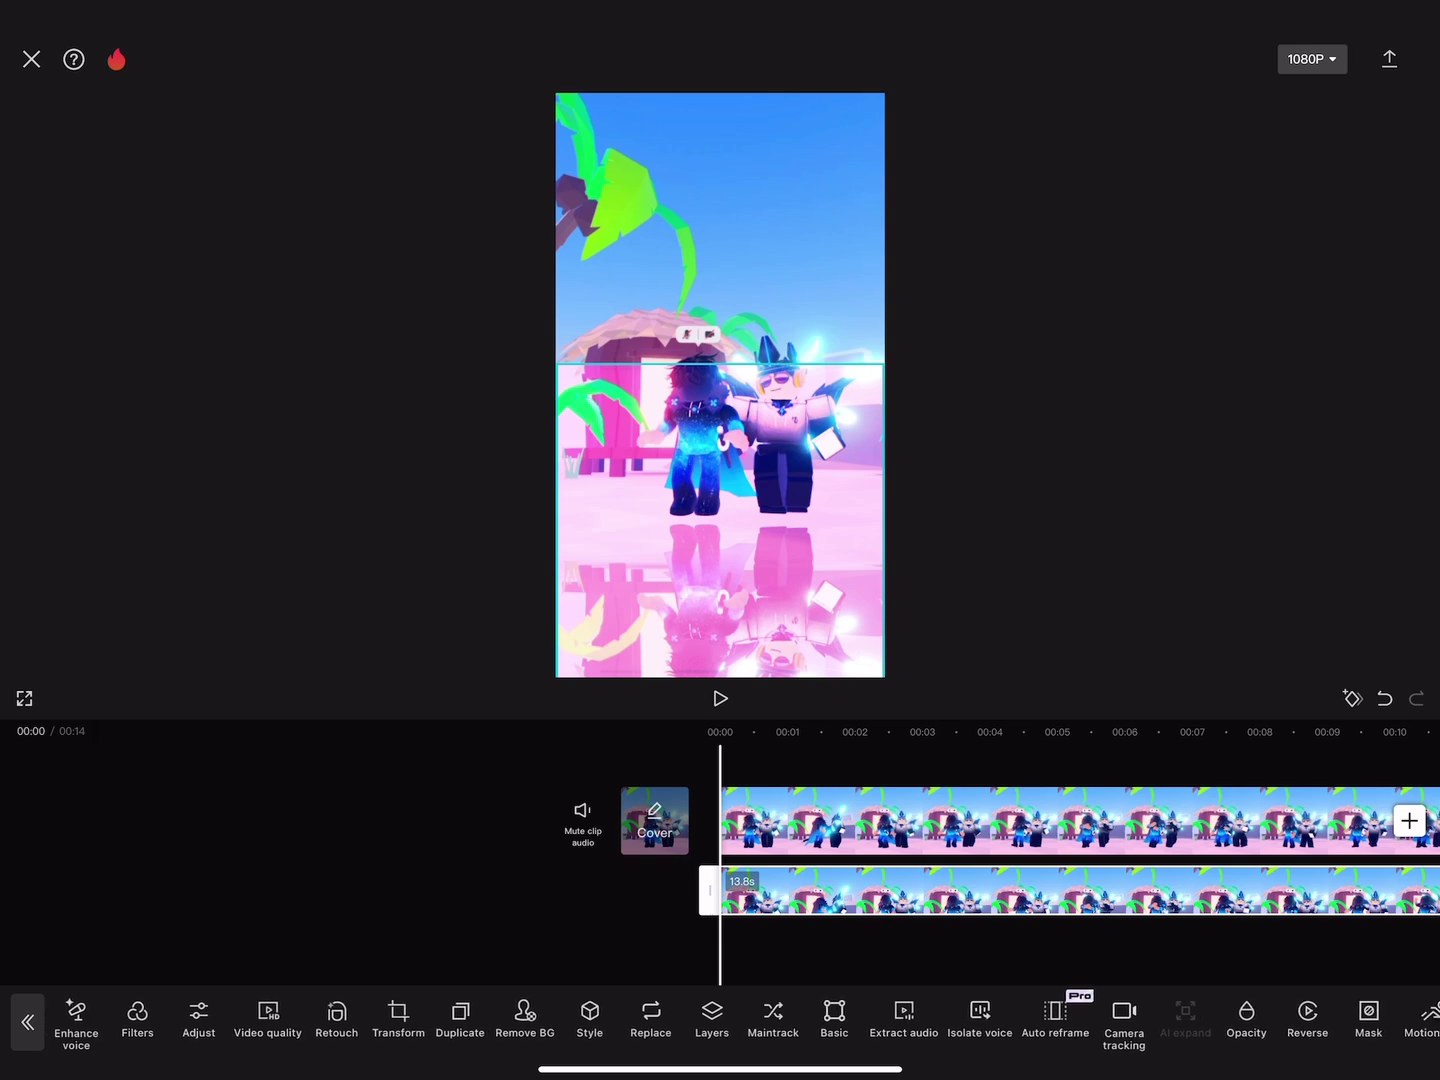
Apply a Horizontal mask with a feathered edge to the reflection.
click(983, 1012)
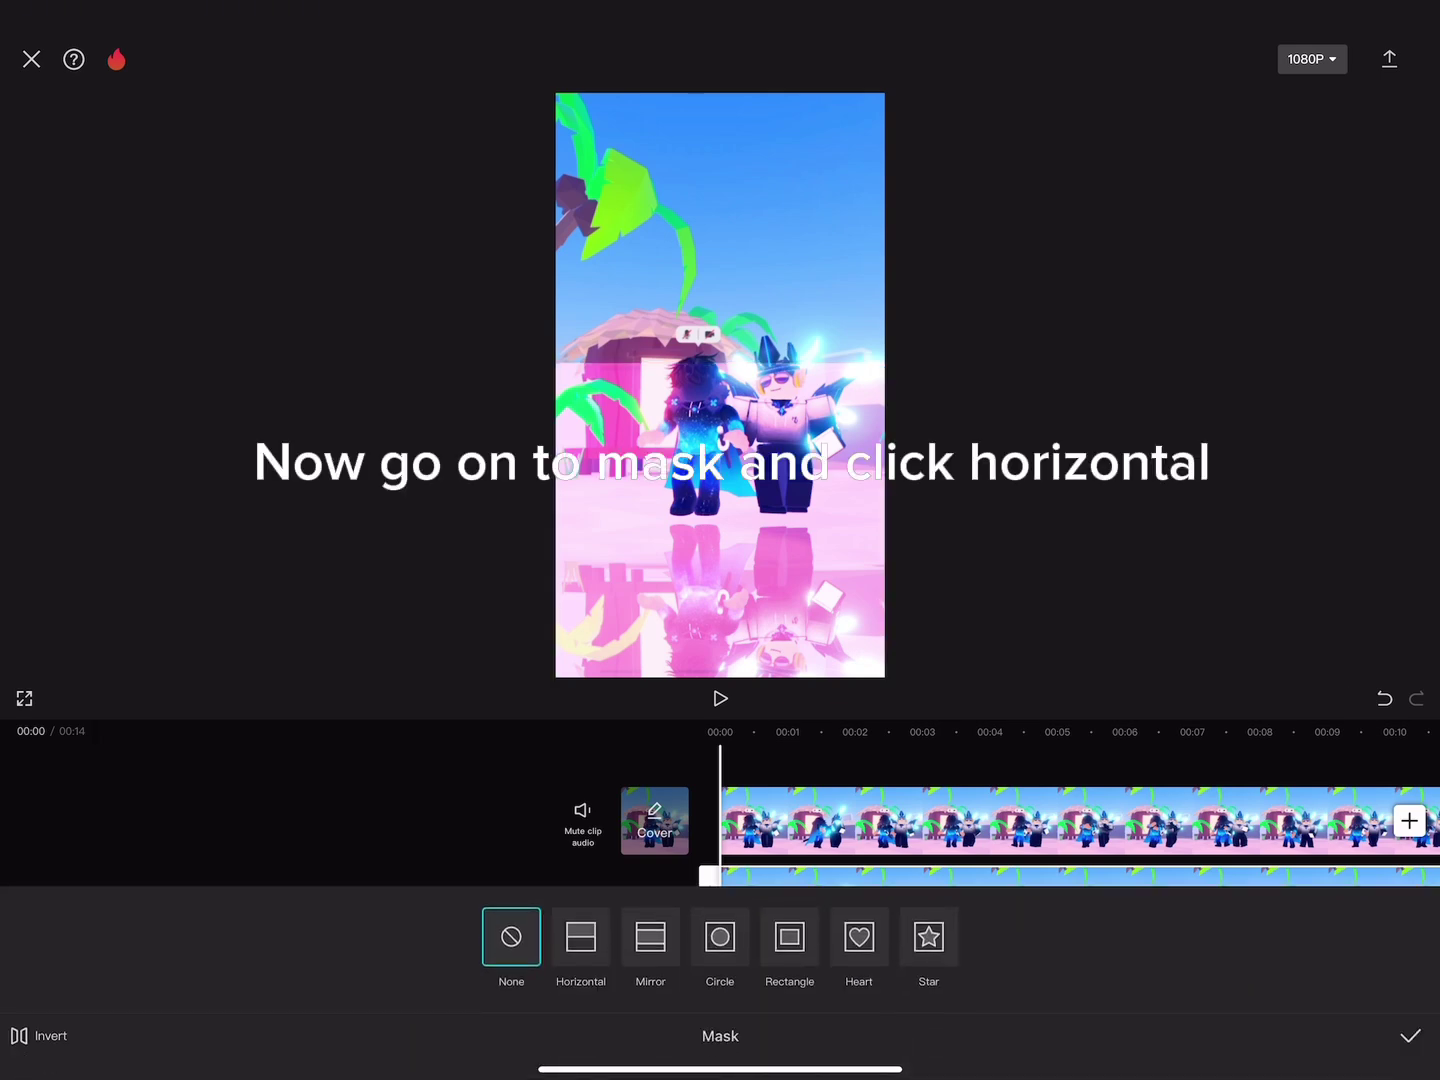
click(650, 936)
click(580, 936)
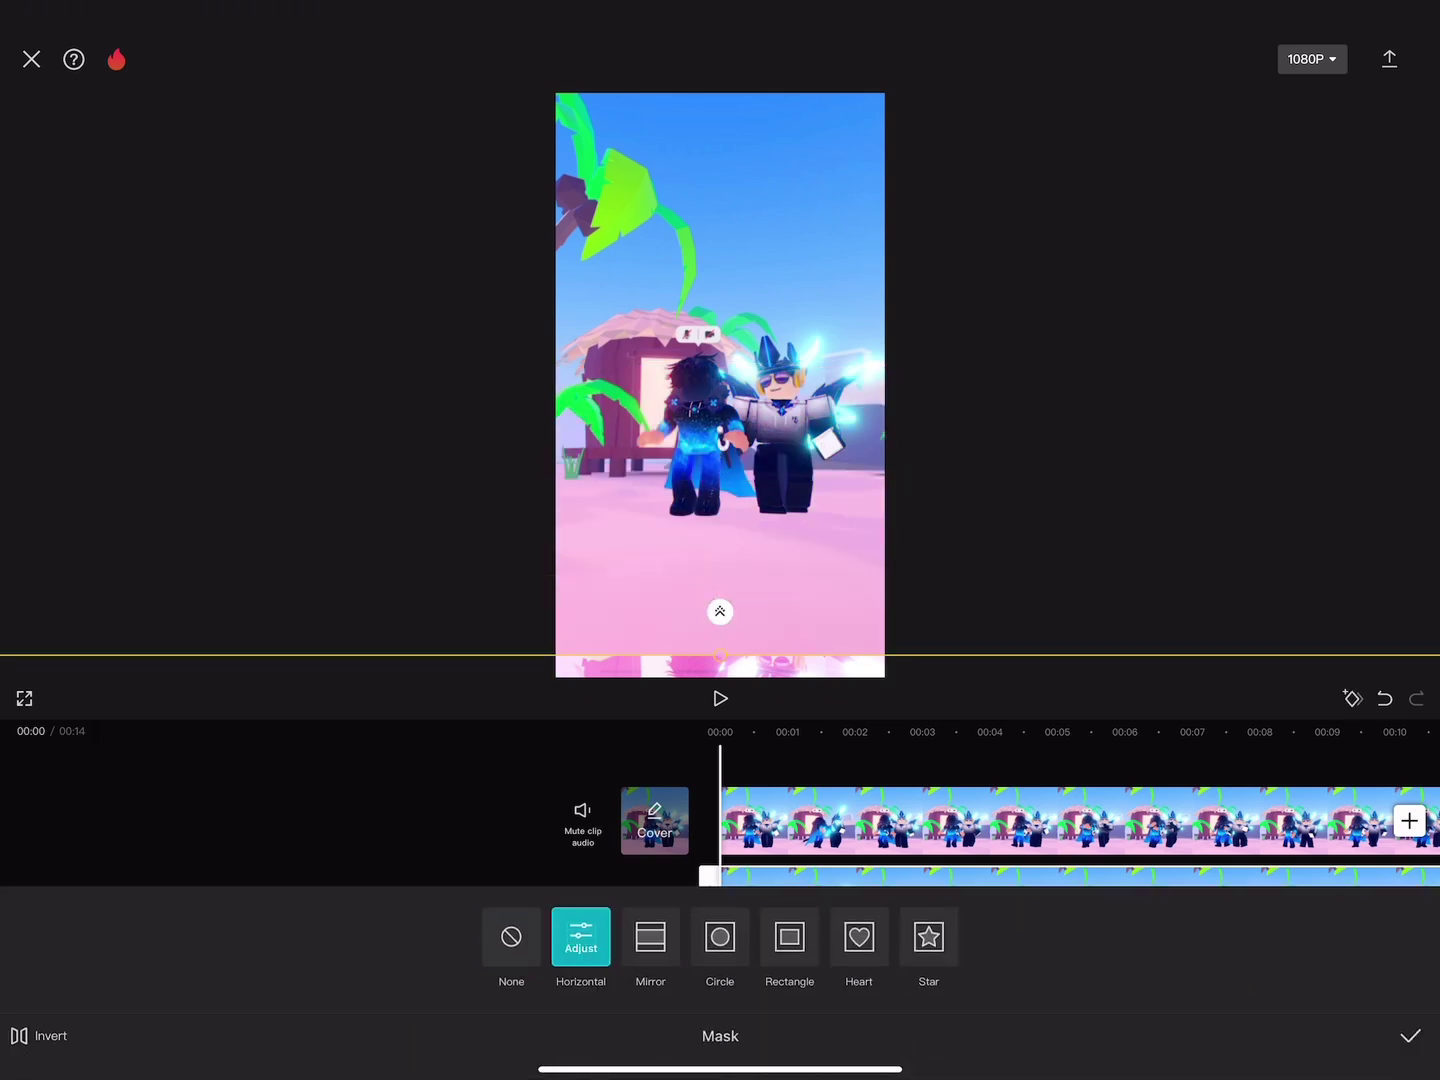
drag(720, 611, 720, 569)
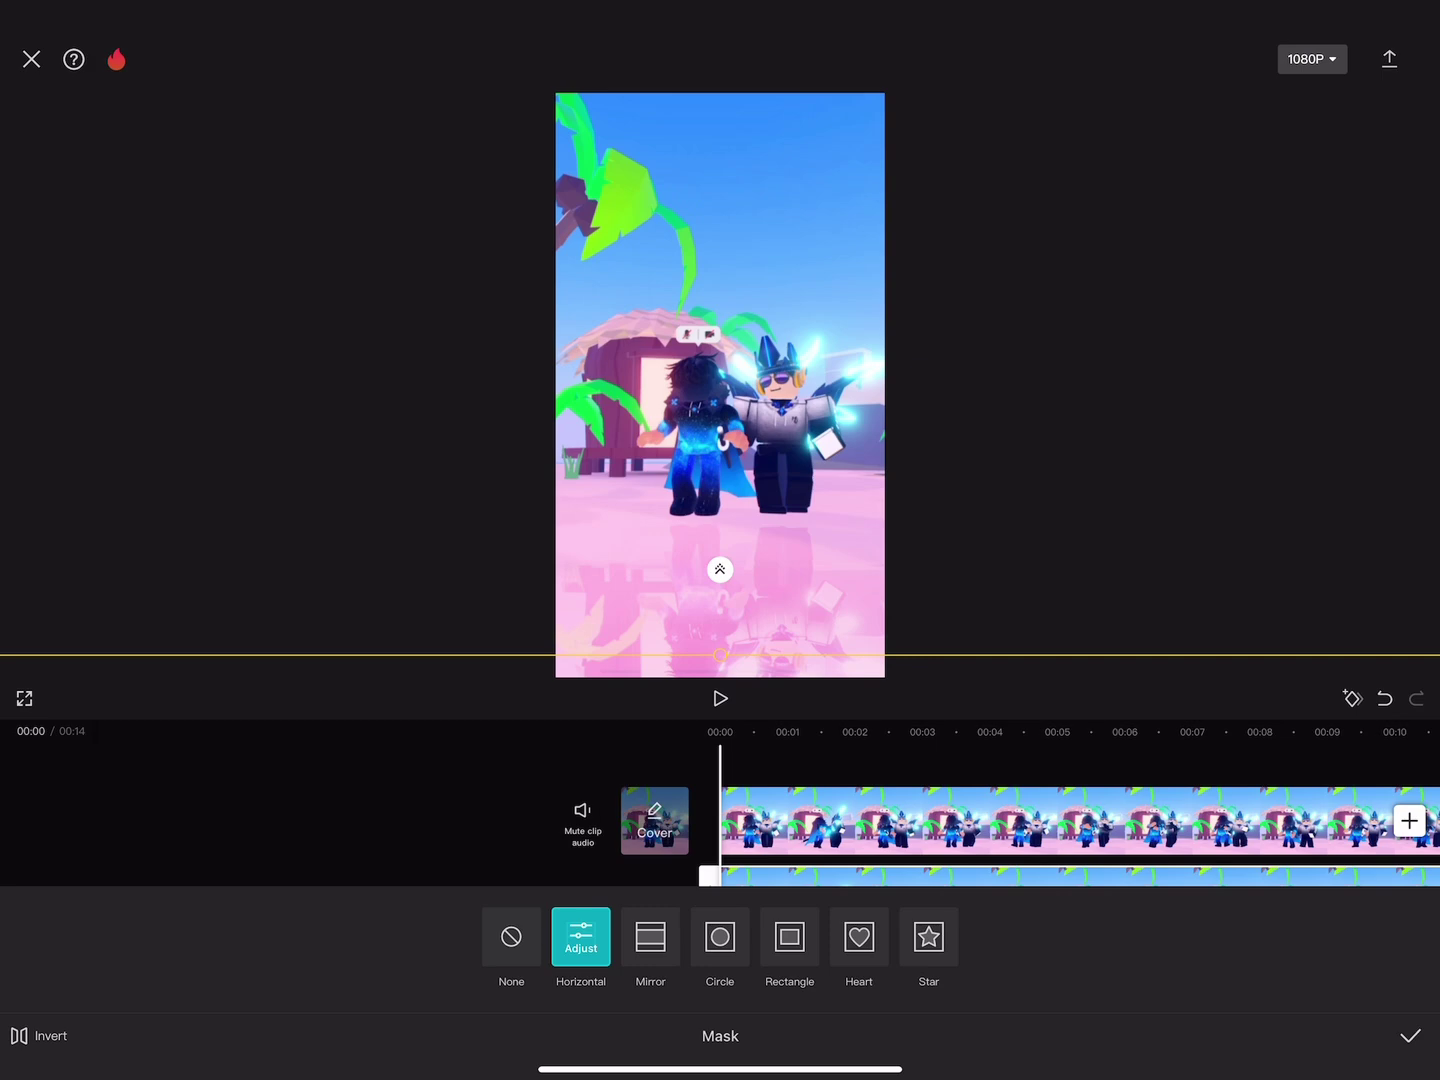
click(1410, 1035)
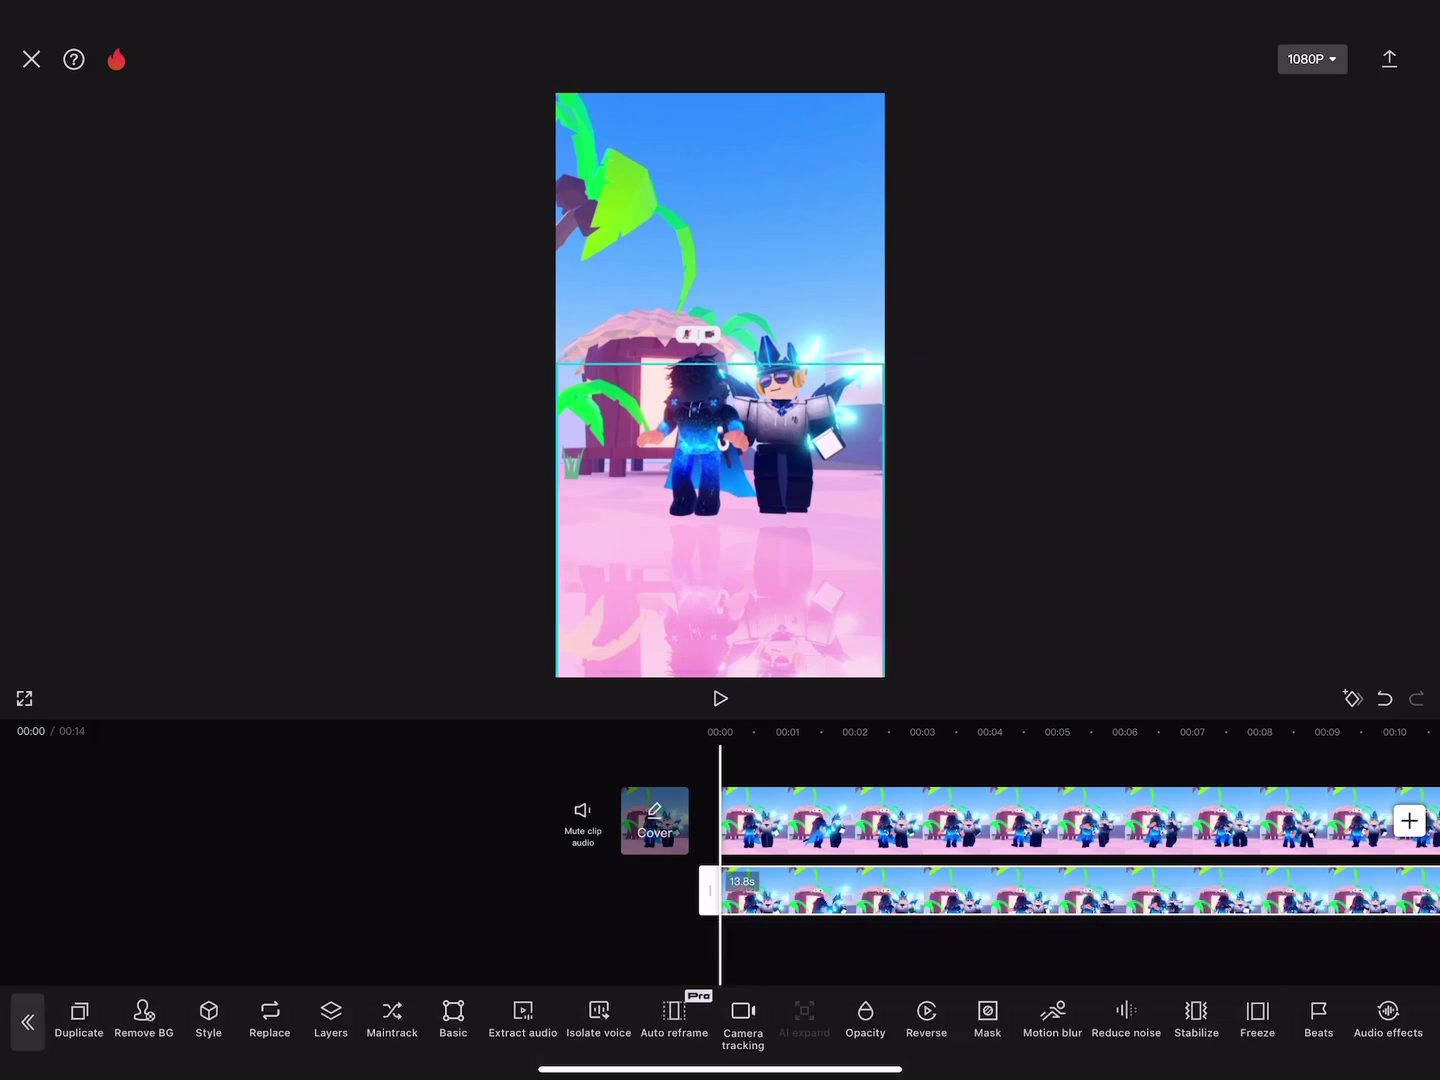
mouse_move(1012, 822)
mouse_down()
mouse_move(540, 822)
mouse_move(978, 821)
mouse_up()
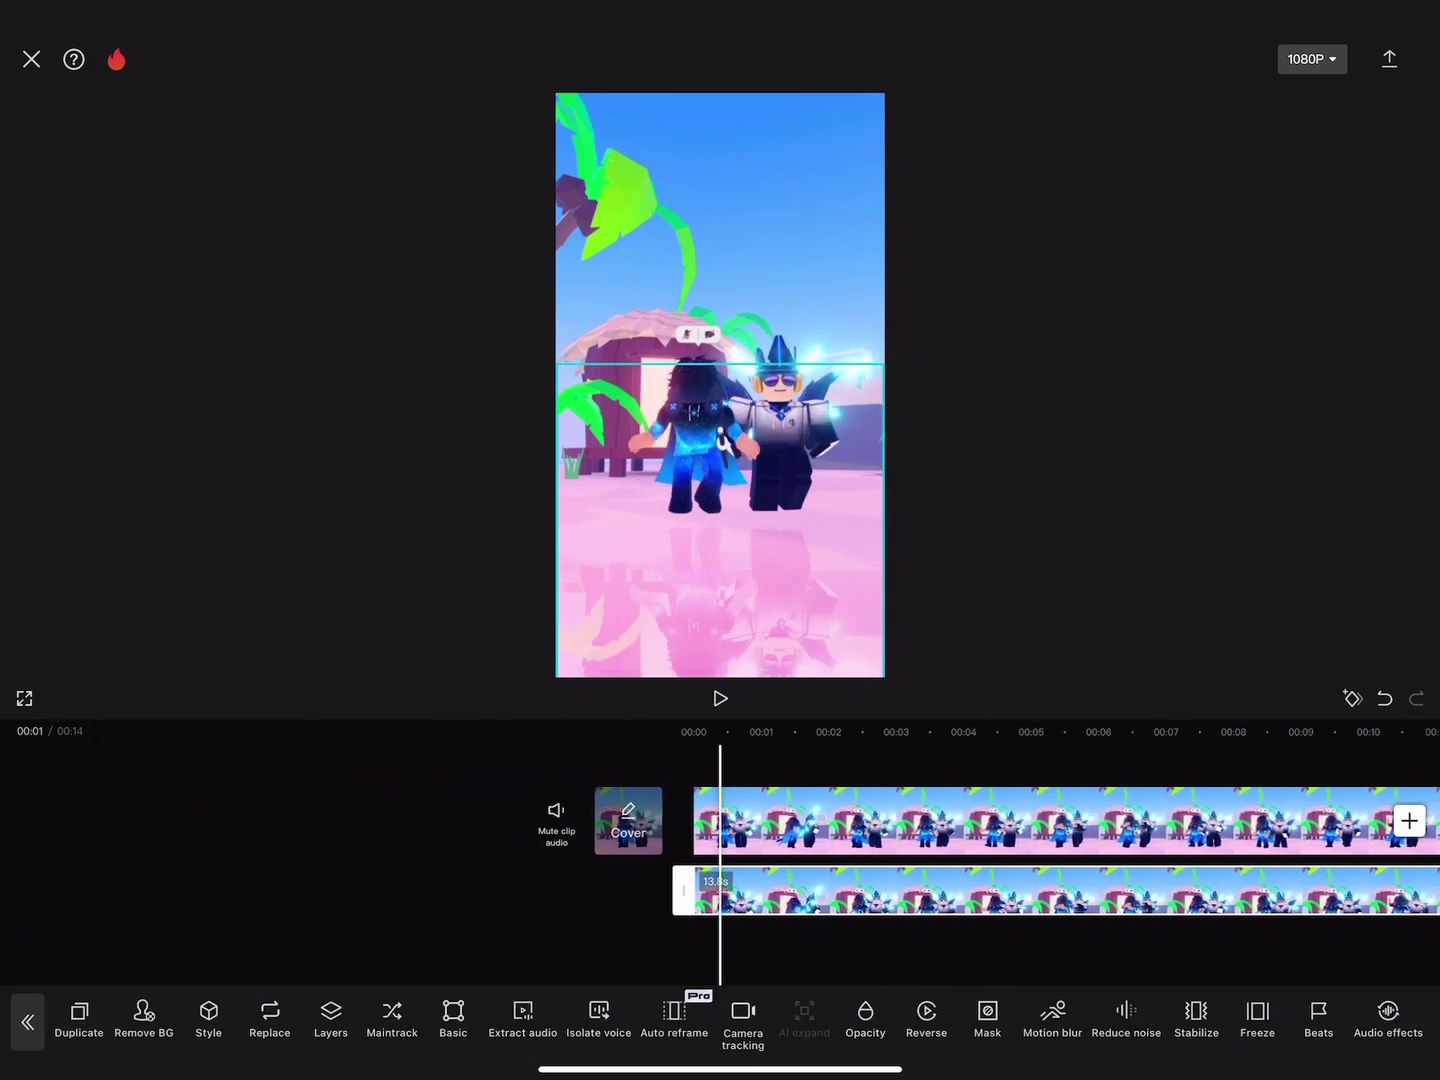
Deselect the overlay and set the main clip's Brightness to 12 and Contrast to 13.
click(360, 922)
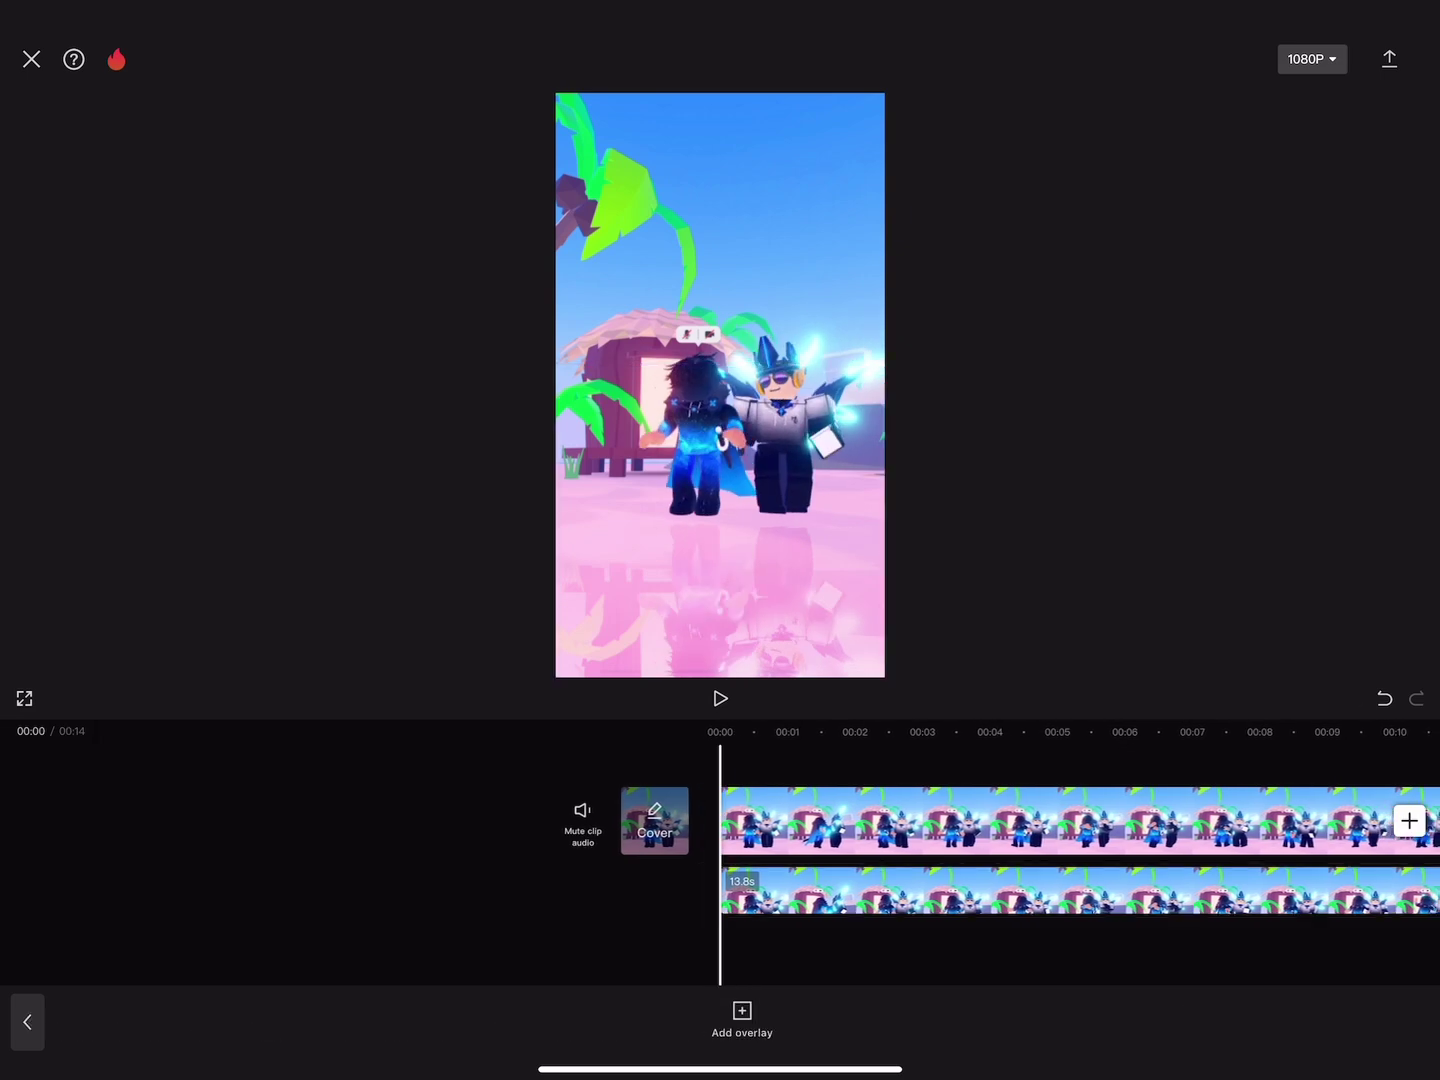
click(27, 1022)
click(883, 1019)
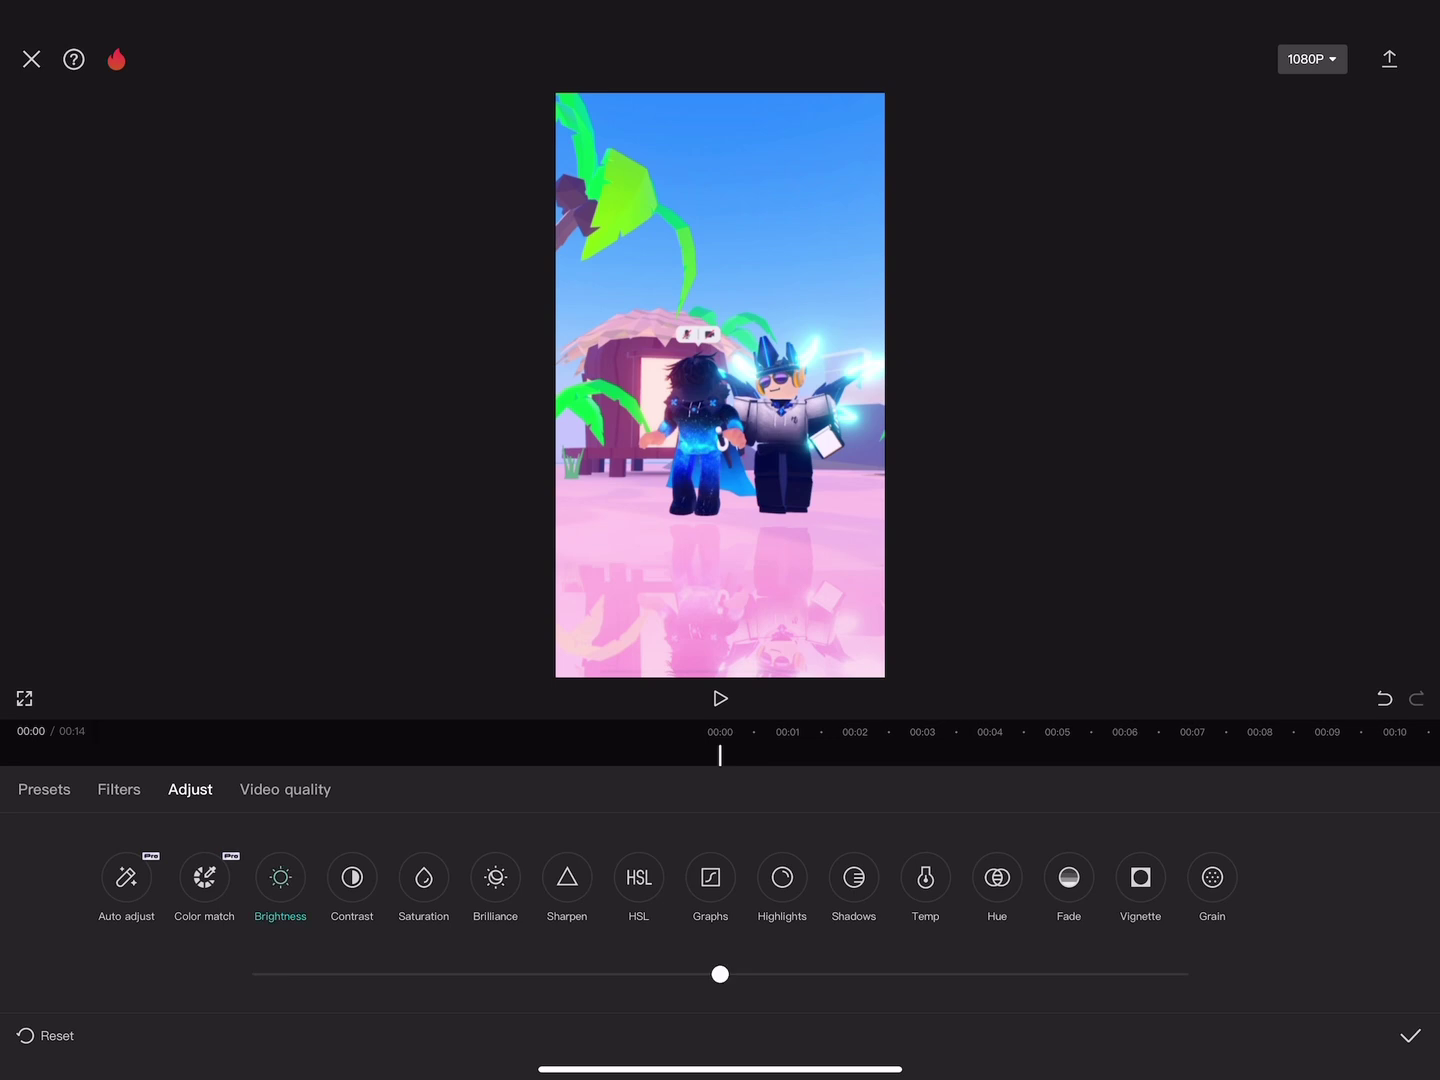
drag(721, 975, 833, 974)
click(352, 877)
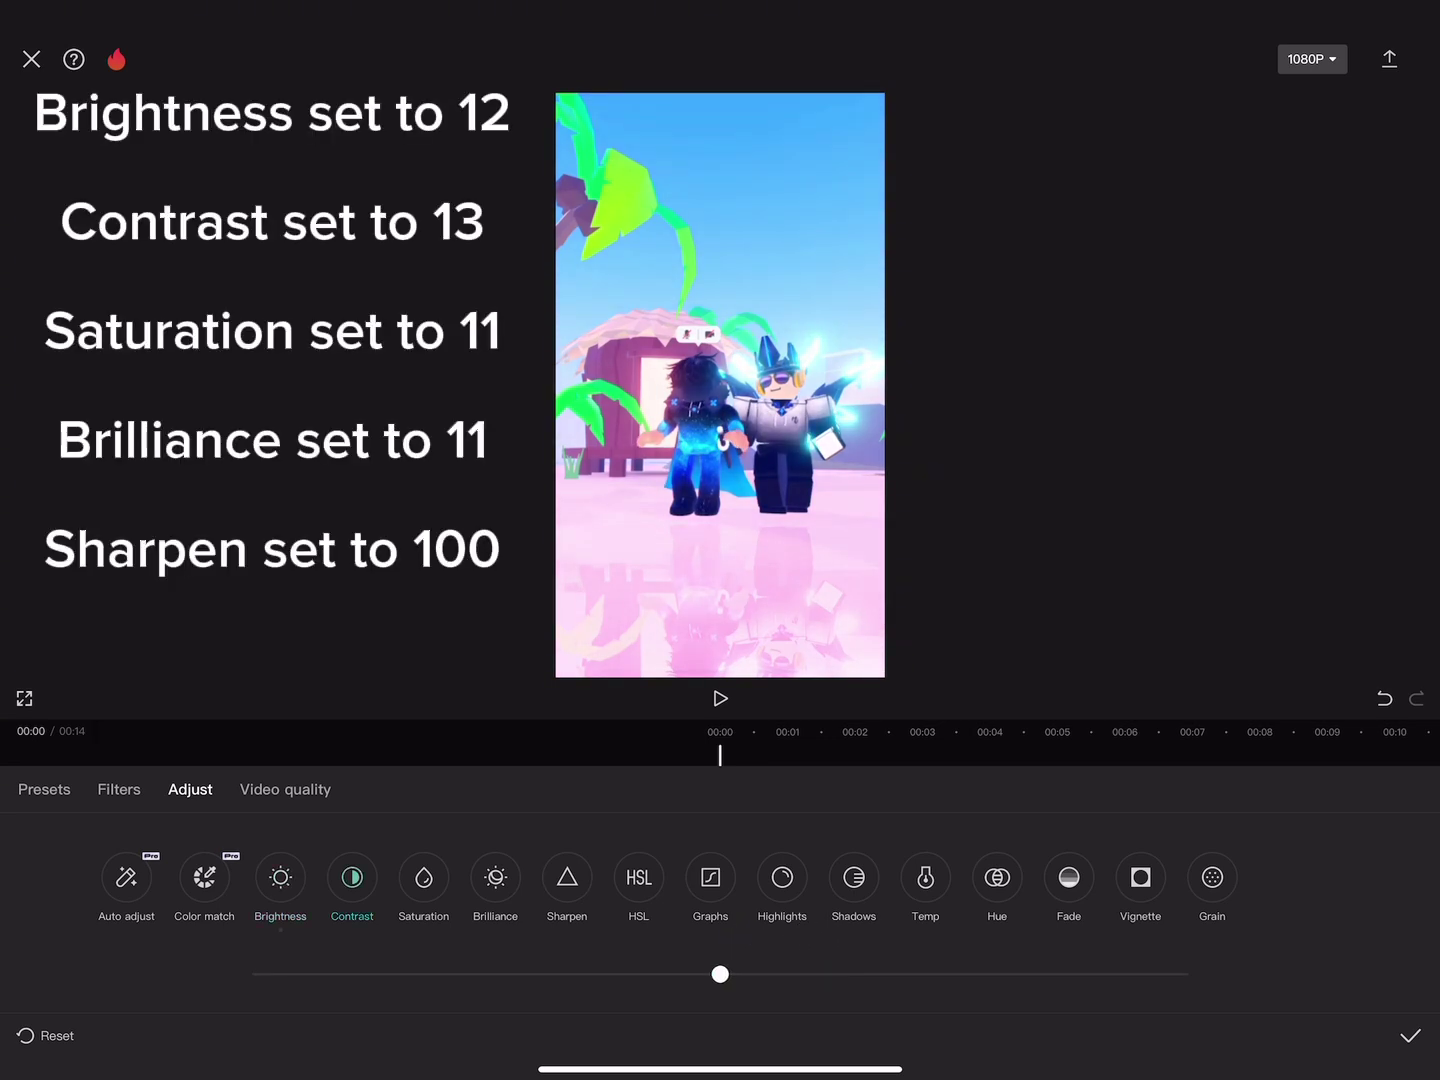
drag(720, 974, 842, 974)
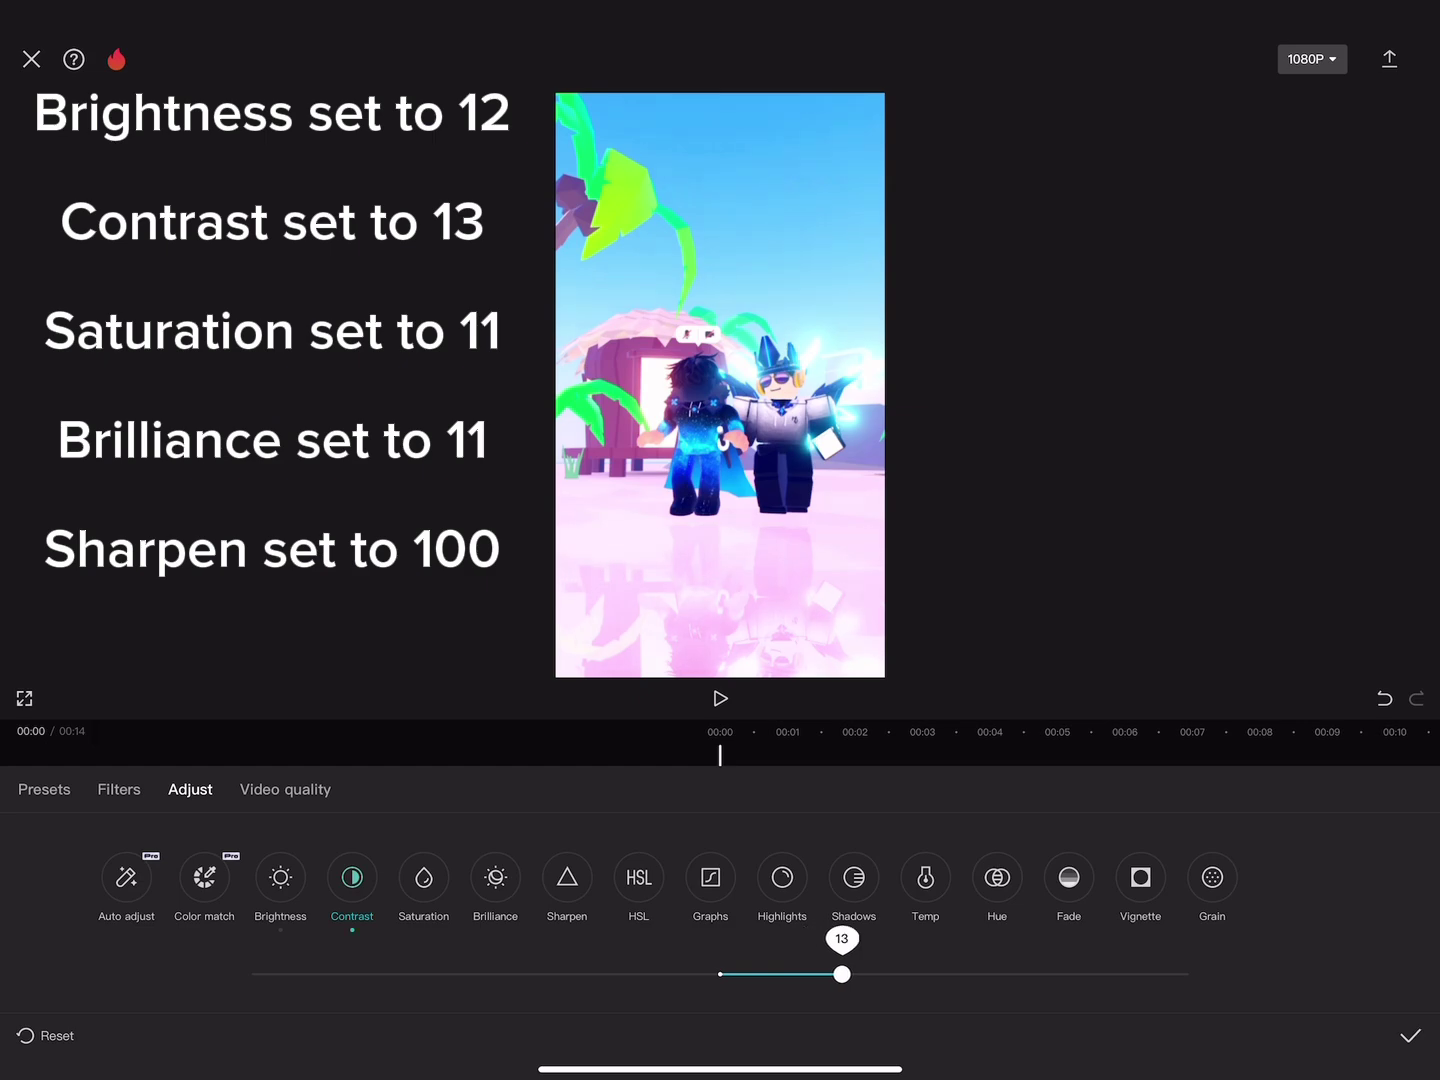
Set Saturation to 11, Brilliance to 11 and Sharpen to 100.
click(423, 878)
drag(720, 974, 824, 975)
click(495, 877)
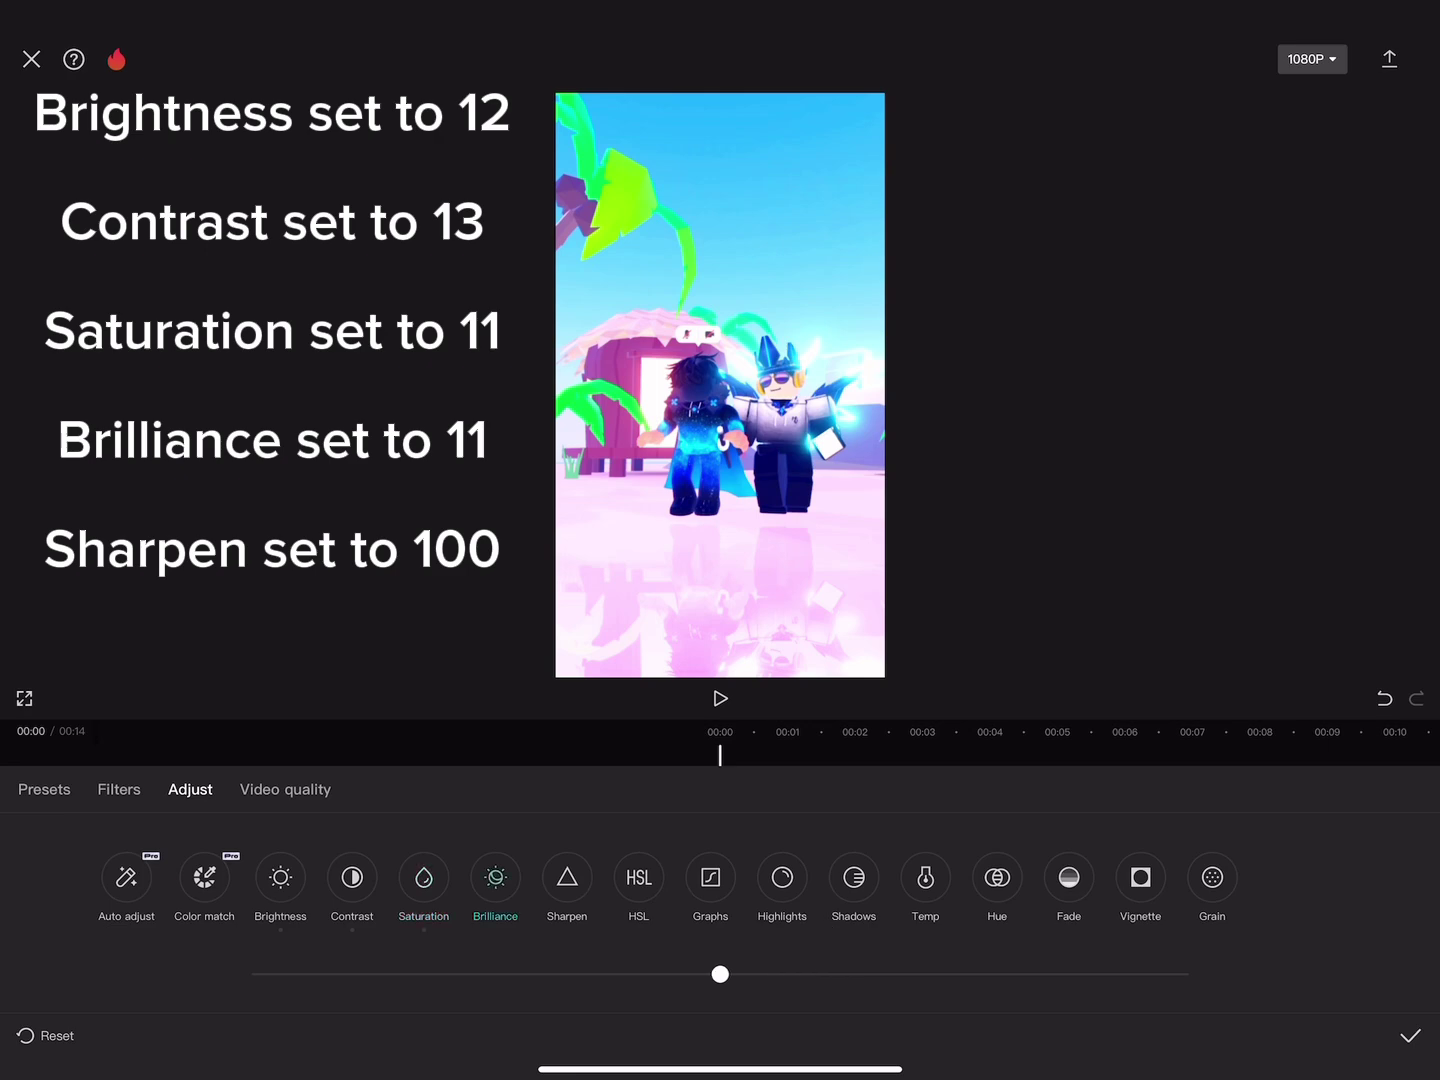
drag(720, 974, 832, 975)
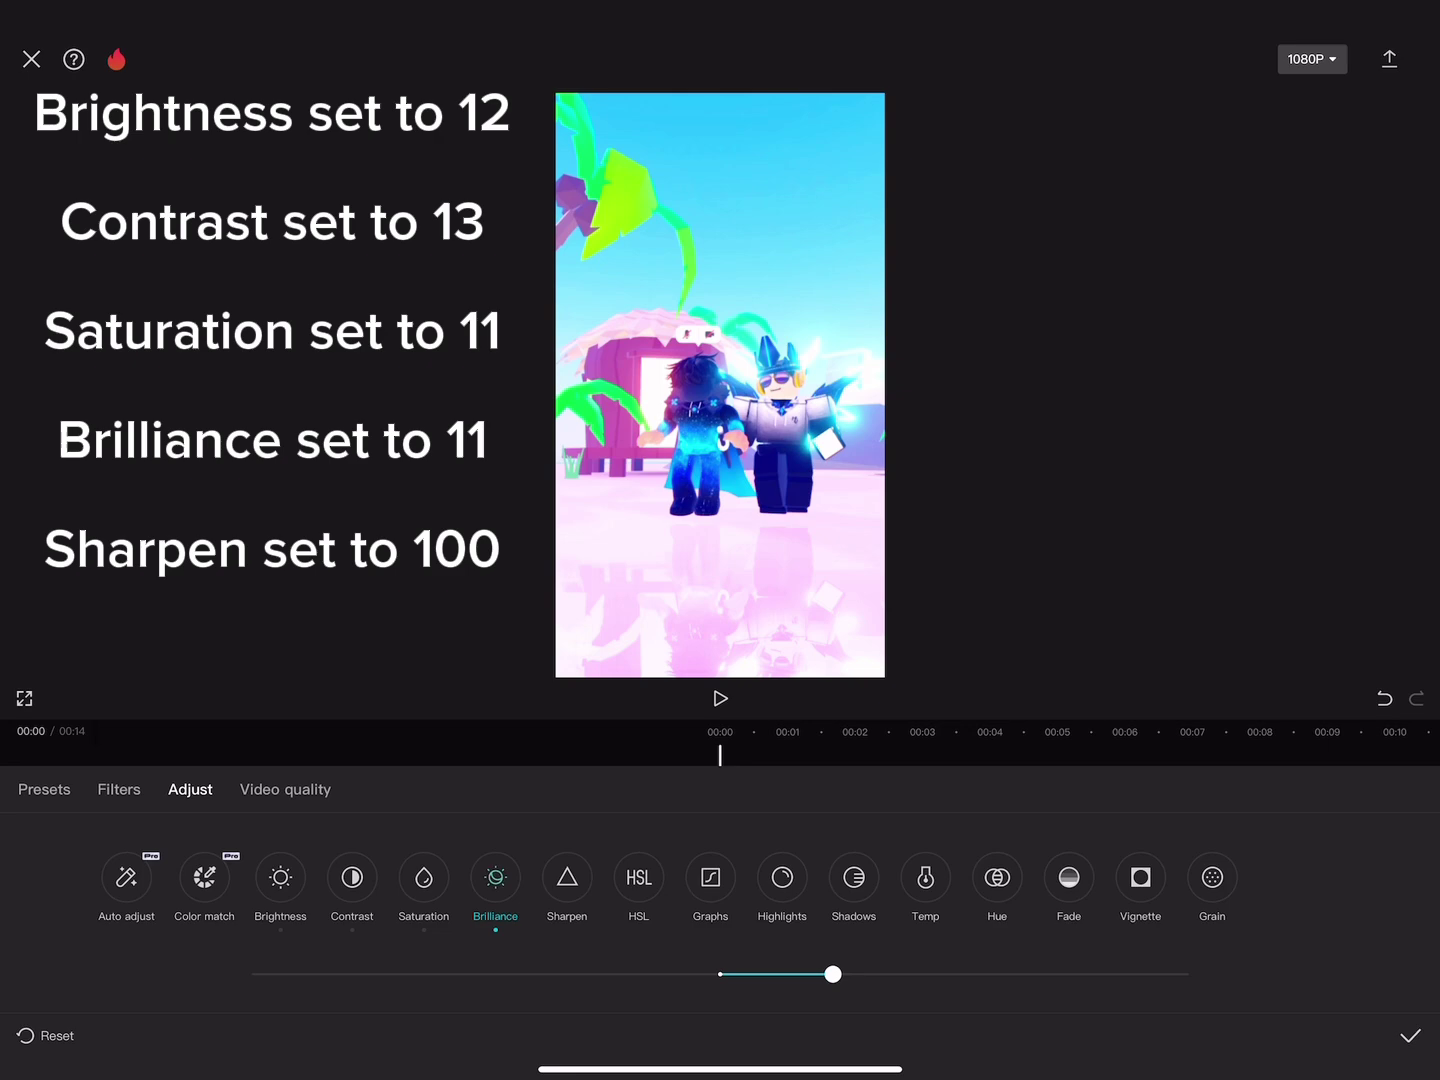
click(567, 877)
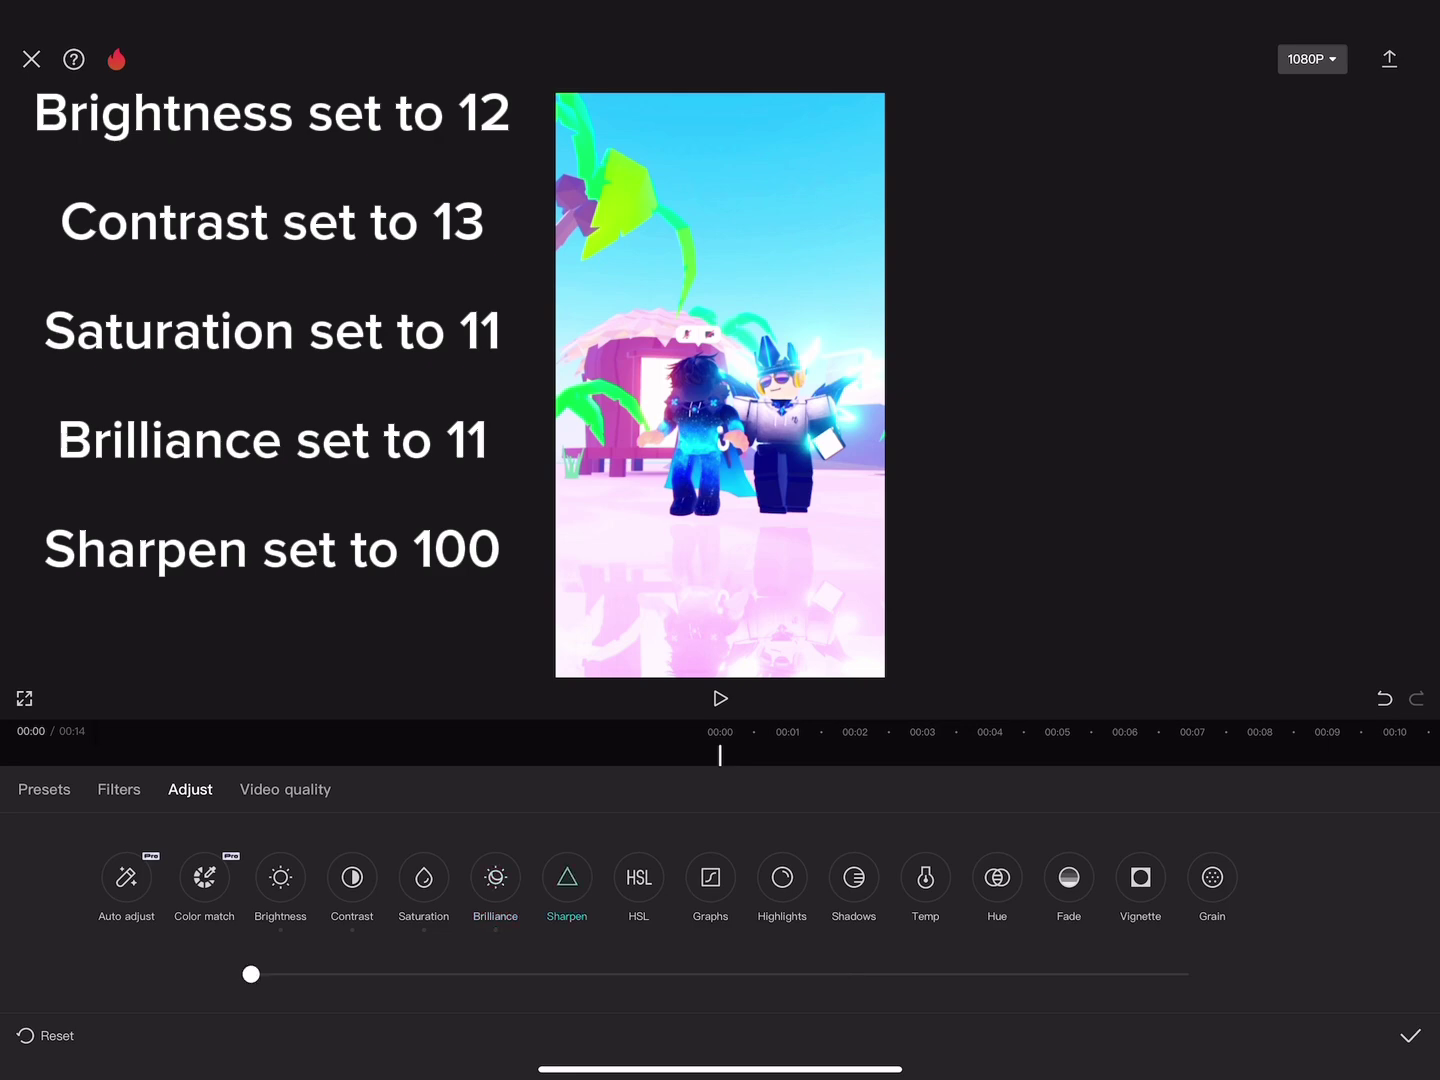
drag(251, 974, 1189, 974)
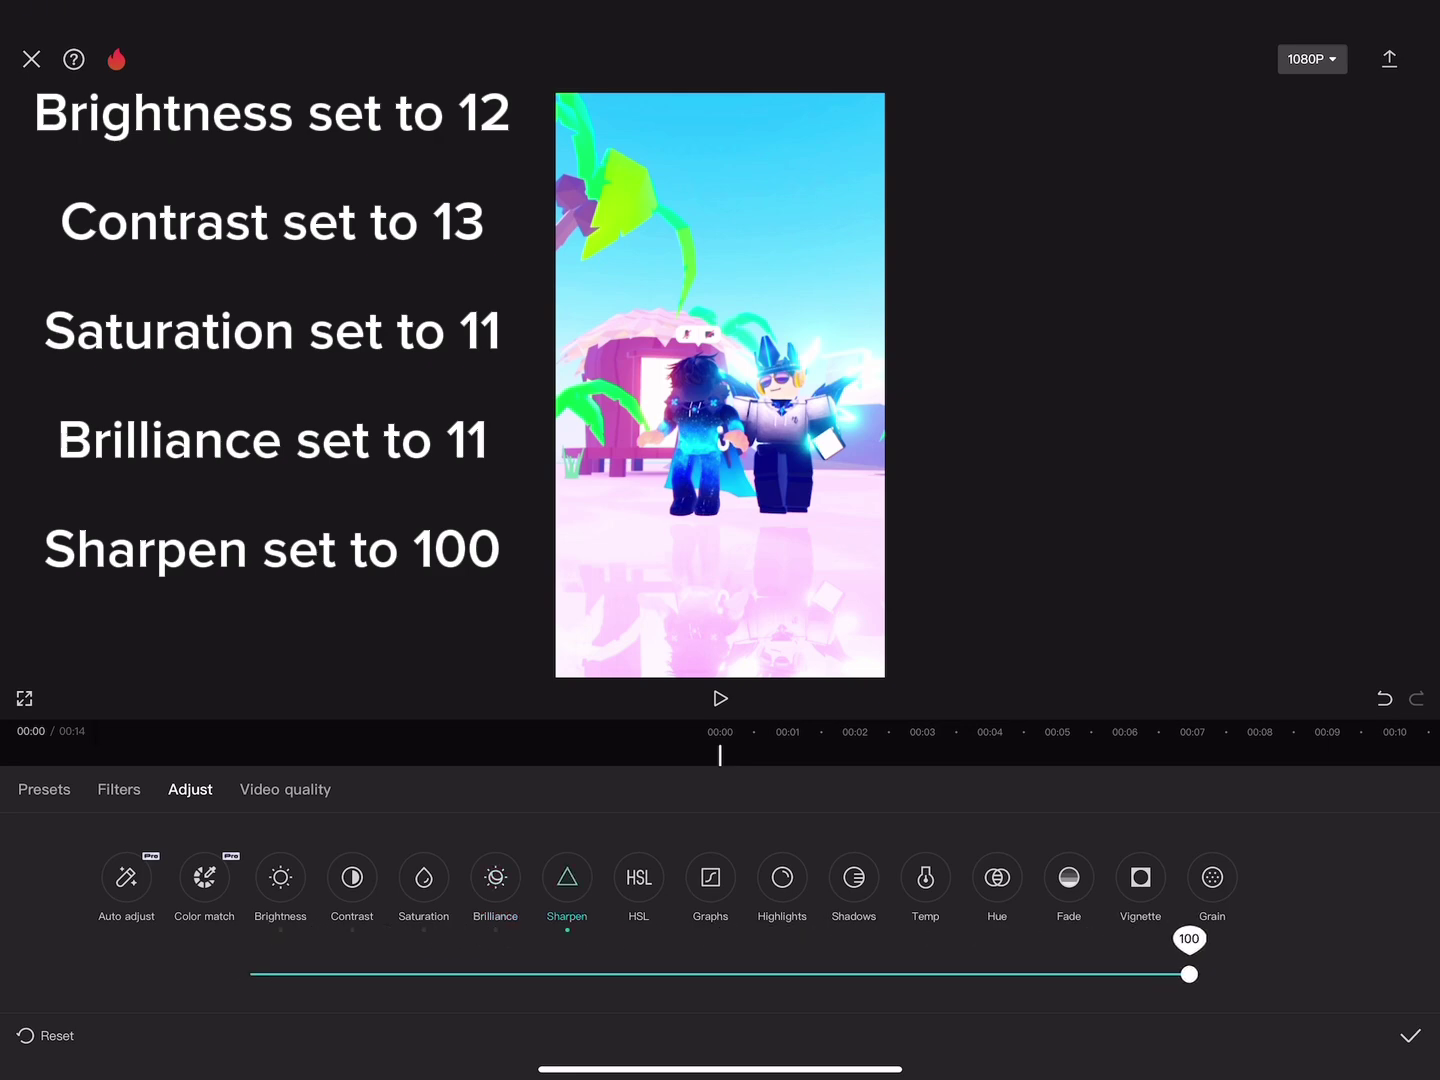